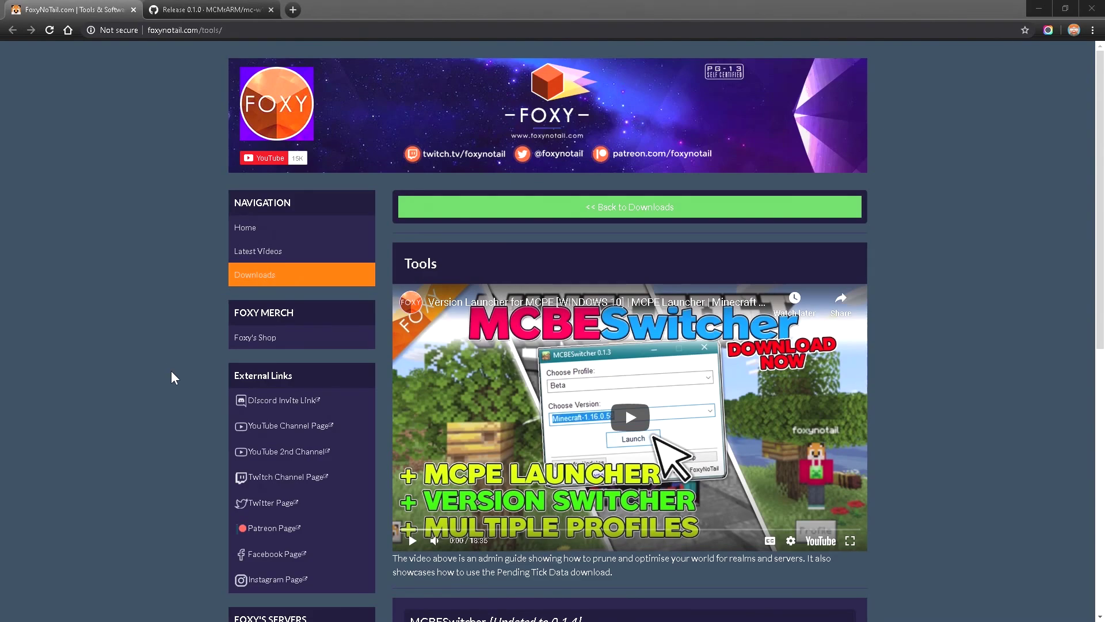
# Download MCBESwitcher-0.1.4.zip from the download page
pyautogui.scroll(-1, 1030, 438)
pyautogui.scroll(-1, 1030, 438)
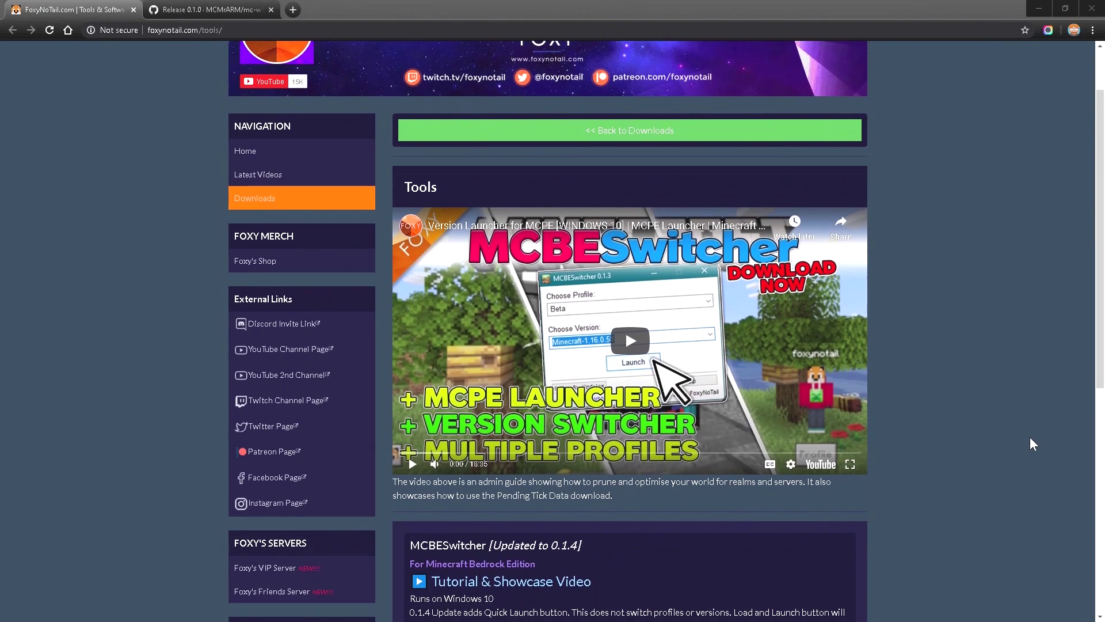
pyautogui.scroll(-1, 1030, 444)
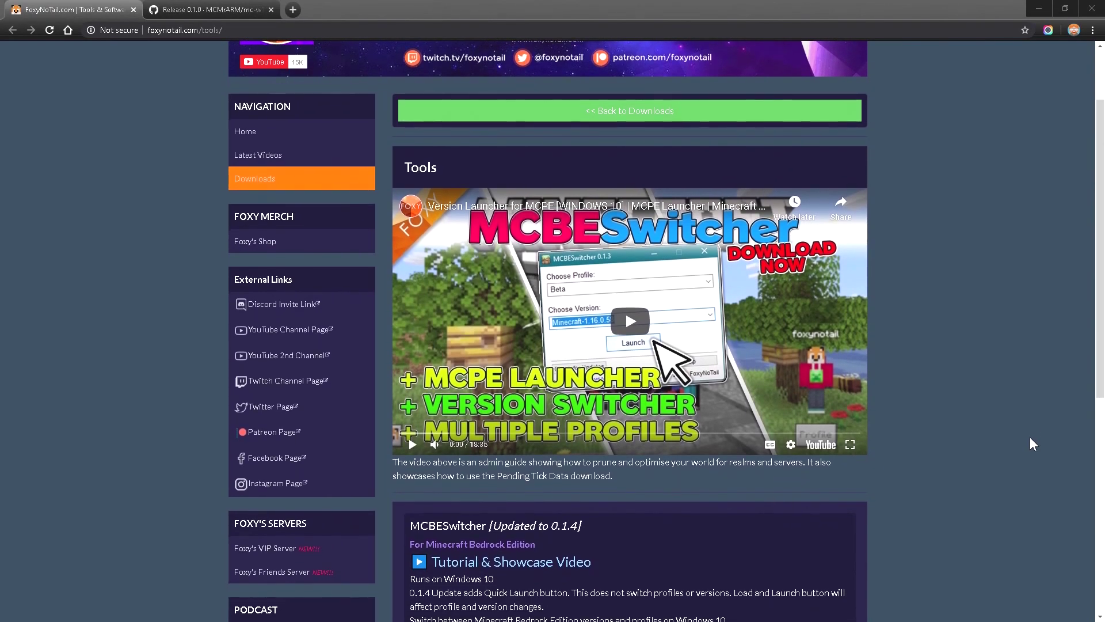
pyautogui.scroll(-1, 1031, 443)
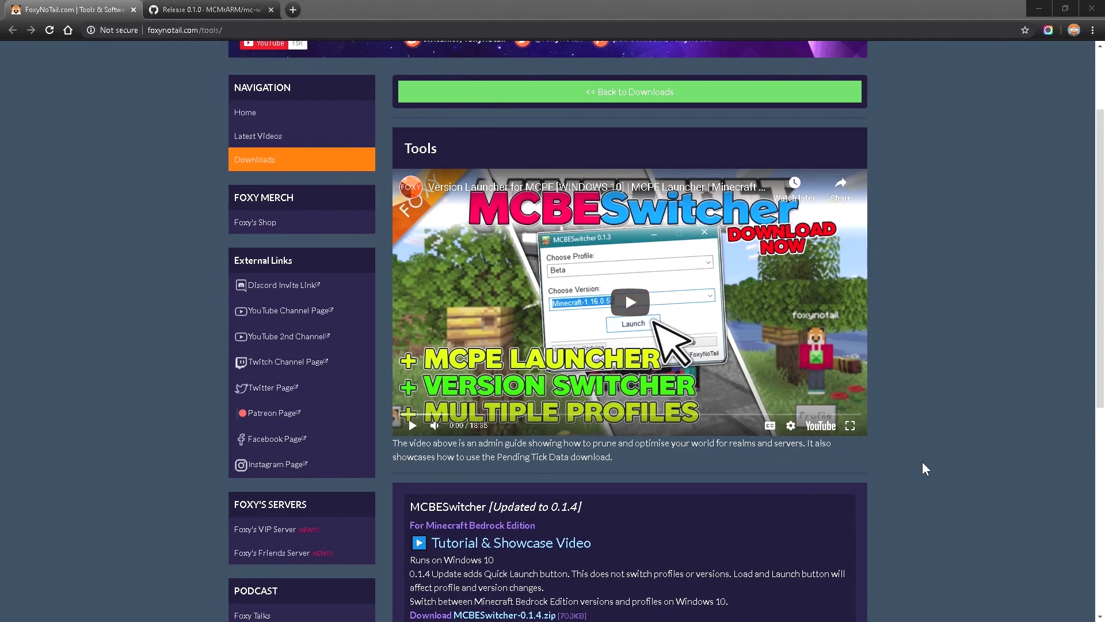
pyautogui.scroll(-1, 922, 462)
pyautogui.scroll(1, 922, 462)
pyautogui.scroll(-1, 987, 412)
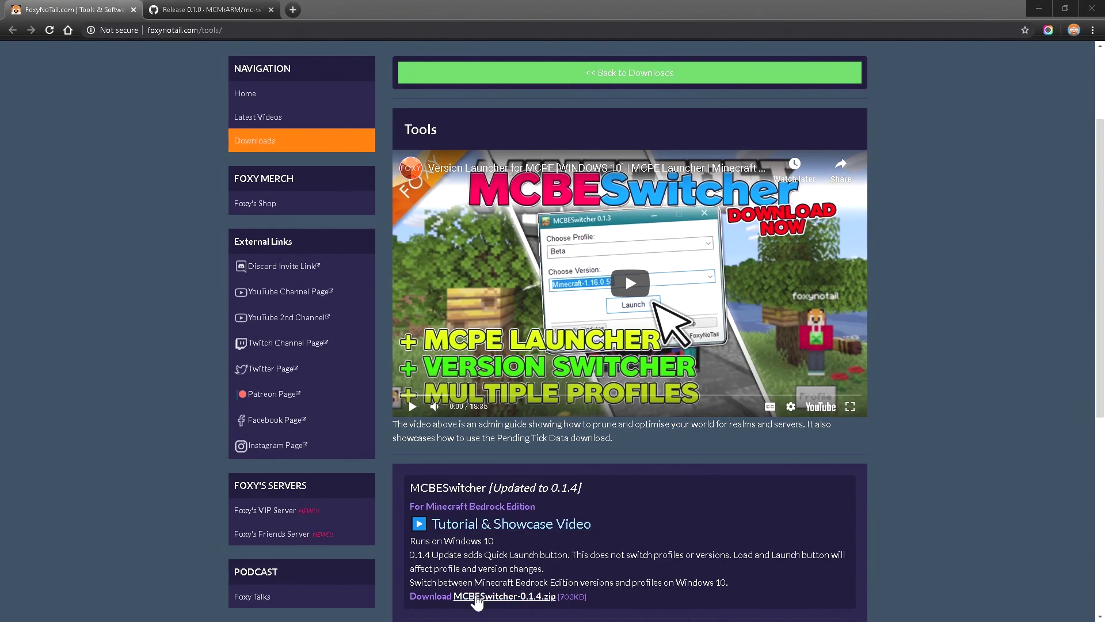
pyautogui.click(454, 596)
# Download MCLauncher.zip from the GitHub release page and copy the MCBESwitcher zip to the desktop
pyautogui.click(216, 8)
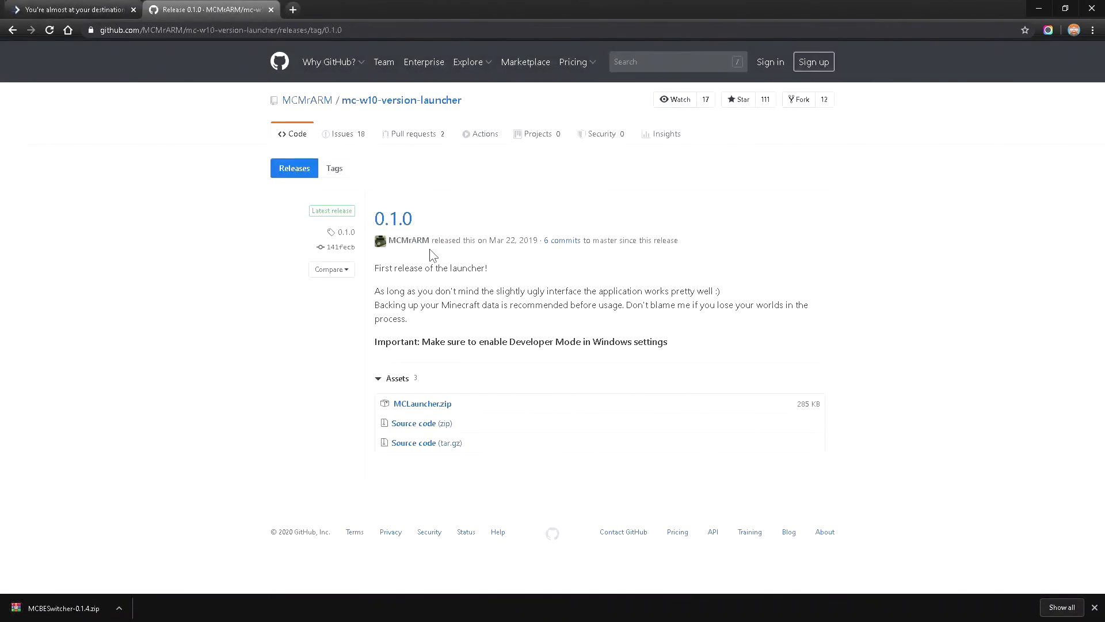
pyautogui.click(453, 406)
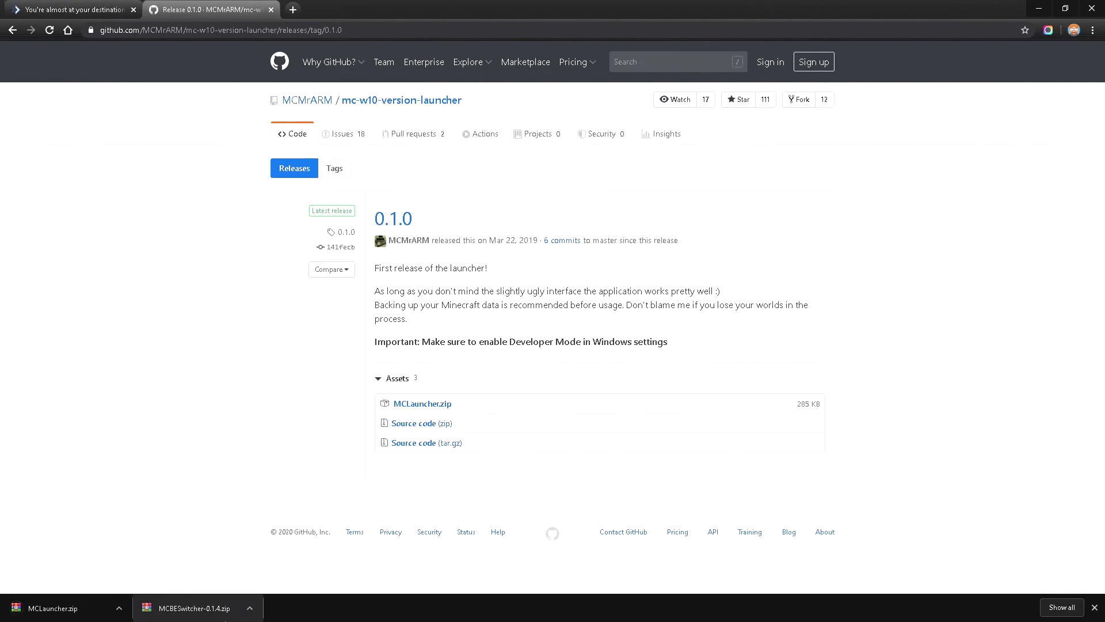
pyautogui.moveTo(196, 608); pyautogui.dragTo(9, 253)
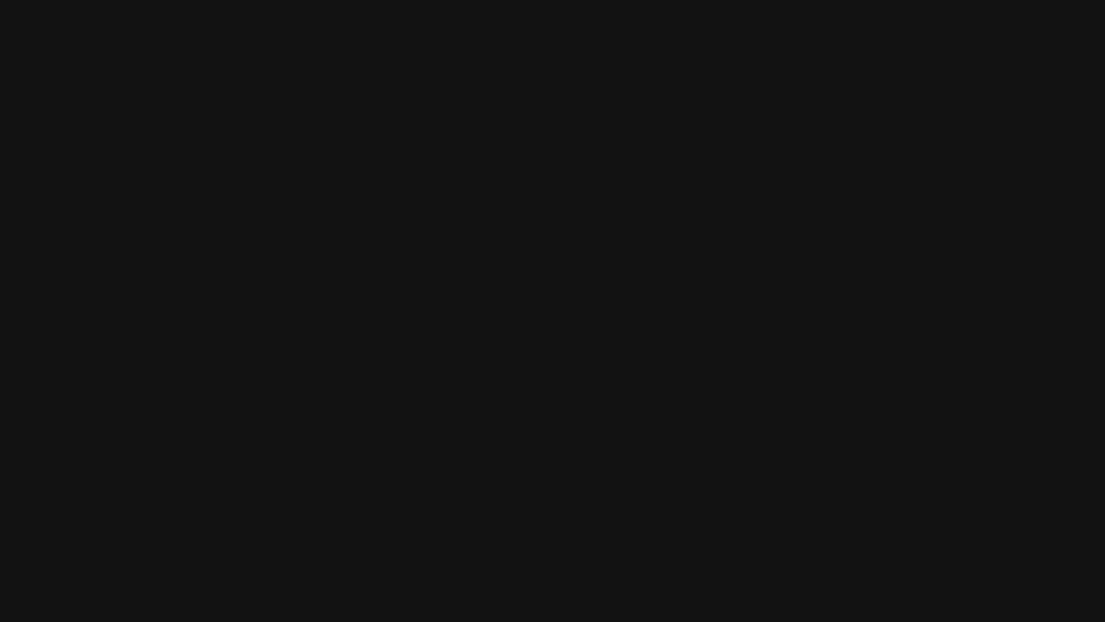
# Extract MCLauncher.zip into its own MCLauncher folder
pyautogui.click(468, 248)
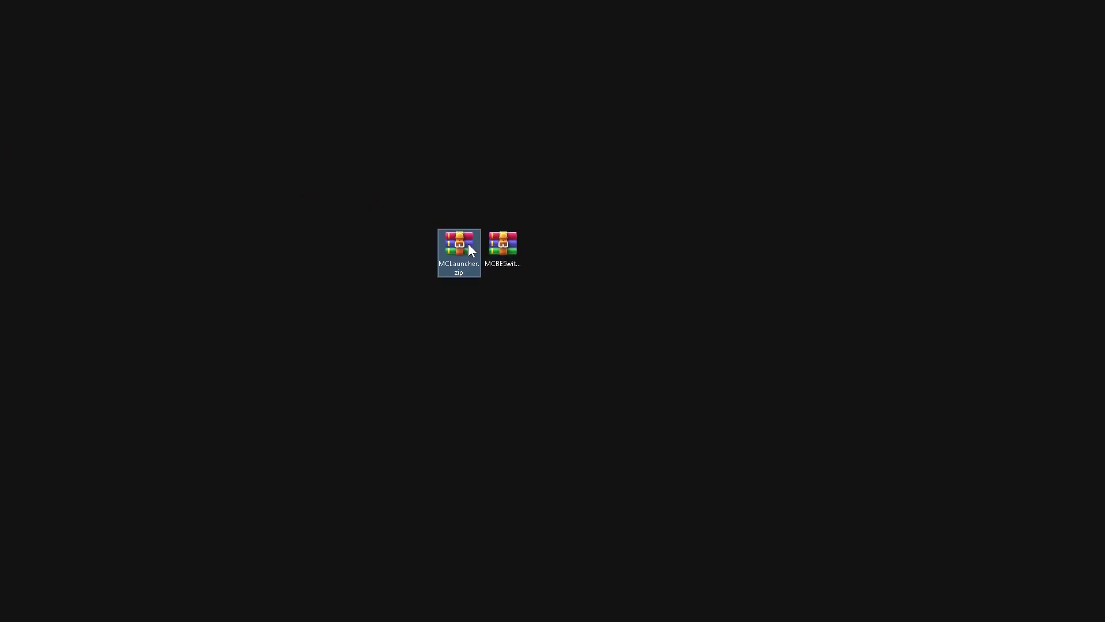
pyautogui.rightClick(471, 250)
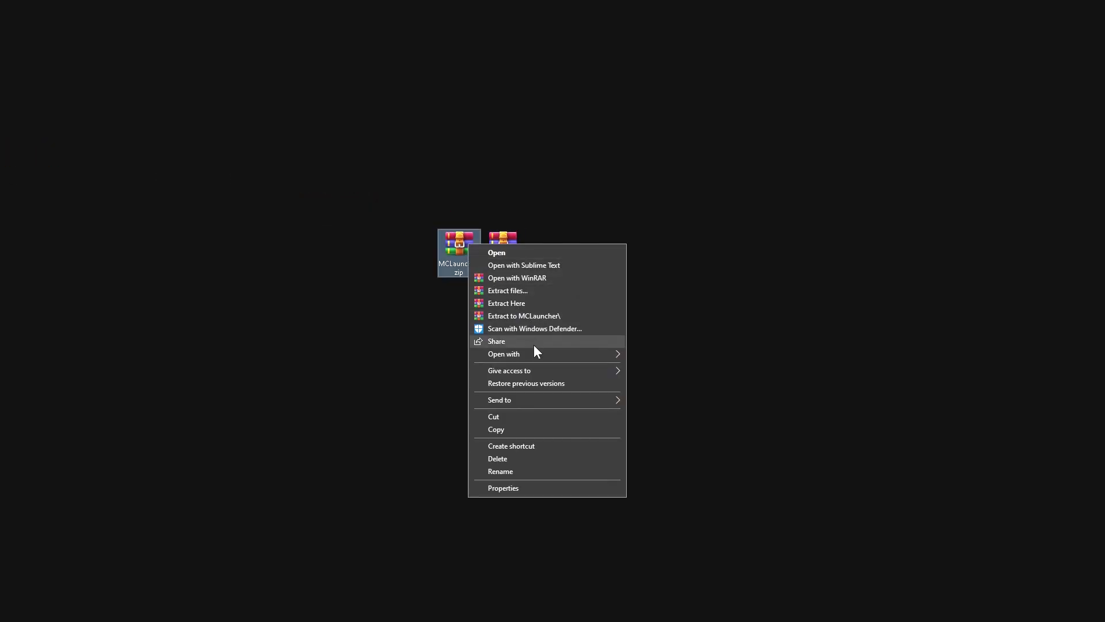
pyautogui.click(554, 317)
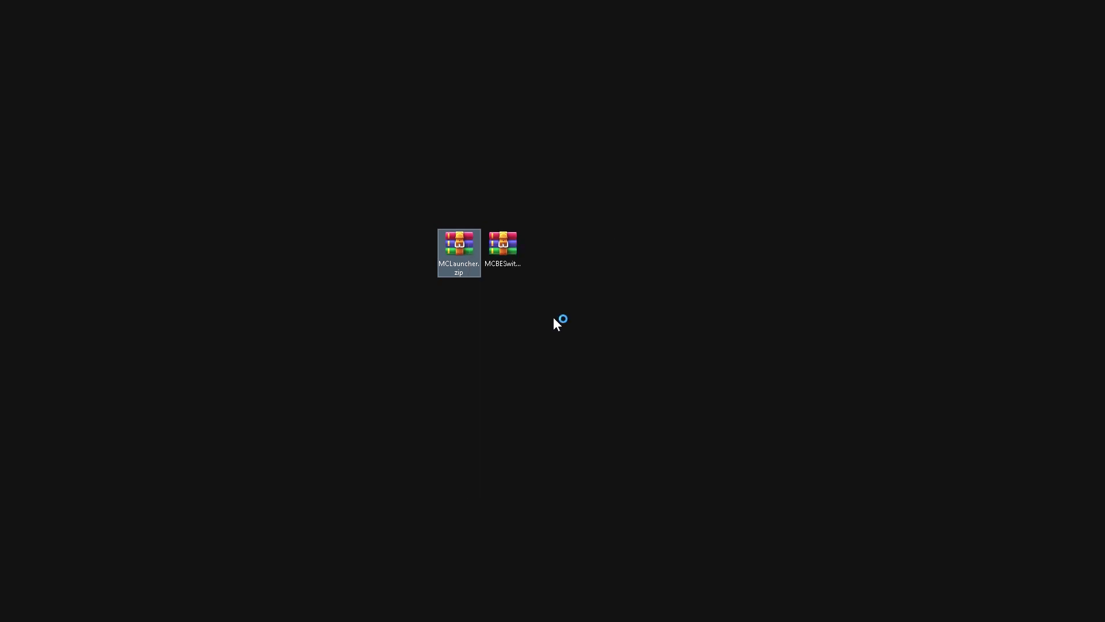
# Extract the MCBESwitcher-0.1.4 folder from its archive onto the desktop
pyautogui.doubleClick(510, 257)
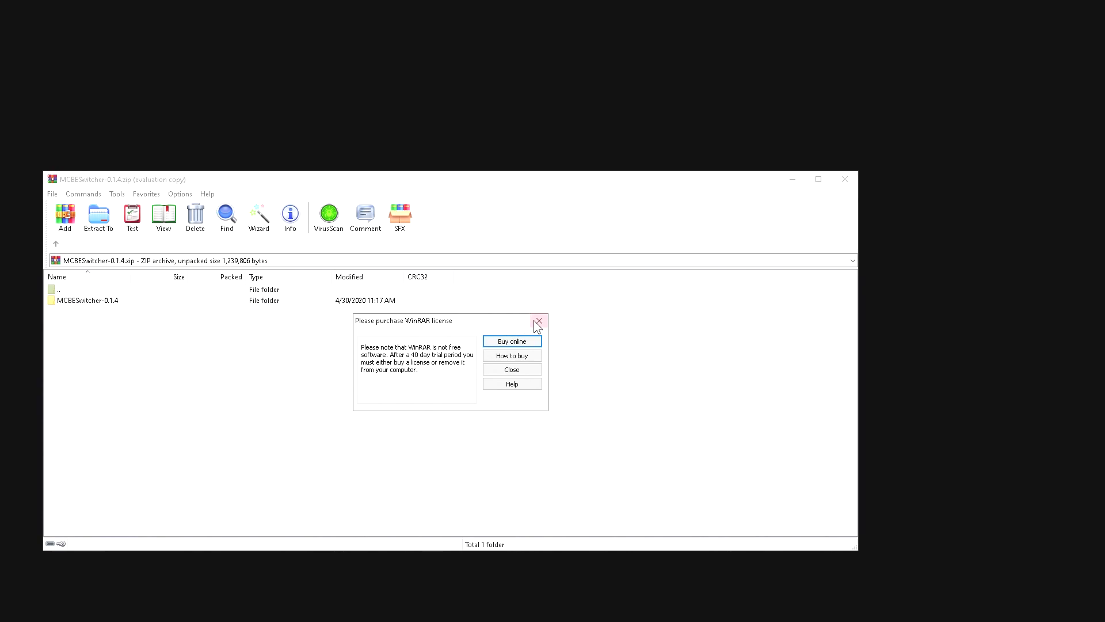
pyautogui.click(539, 318)
pyautogui.moveTo(154, 299); pyautogui.dragTo(413, 127)
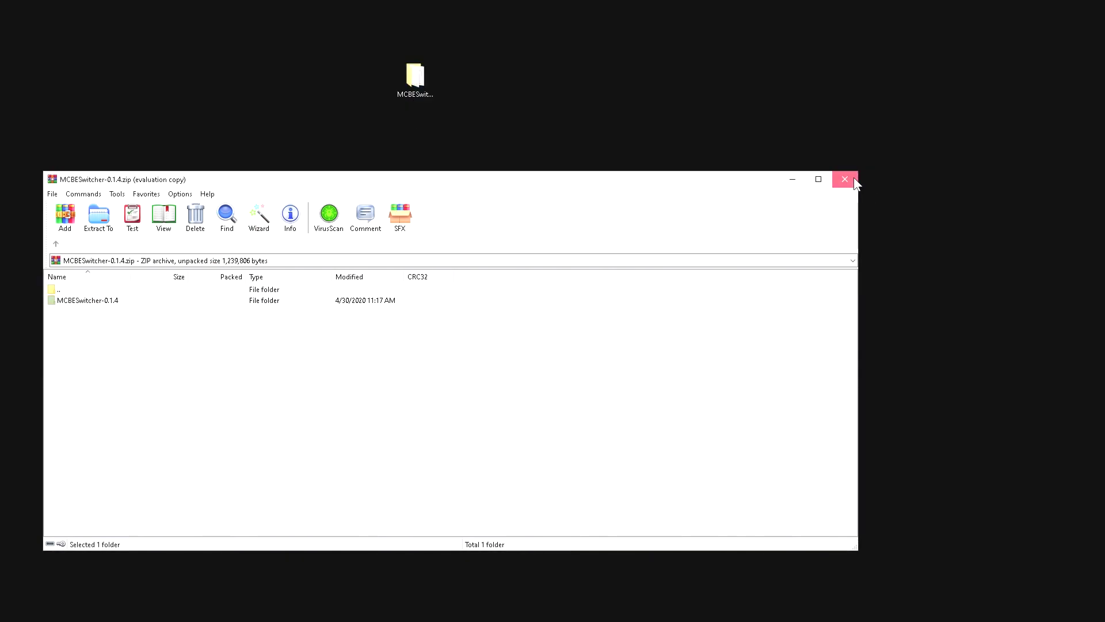
pyautogui.click(844, 179)
# Move the MCLauncher folder into MCBESwitcher-0.1.4 and open that folder
pyautogui.moveTo(649, 202); pyautogui.dragTo(0, 267)
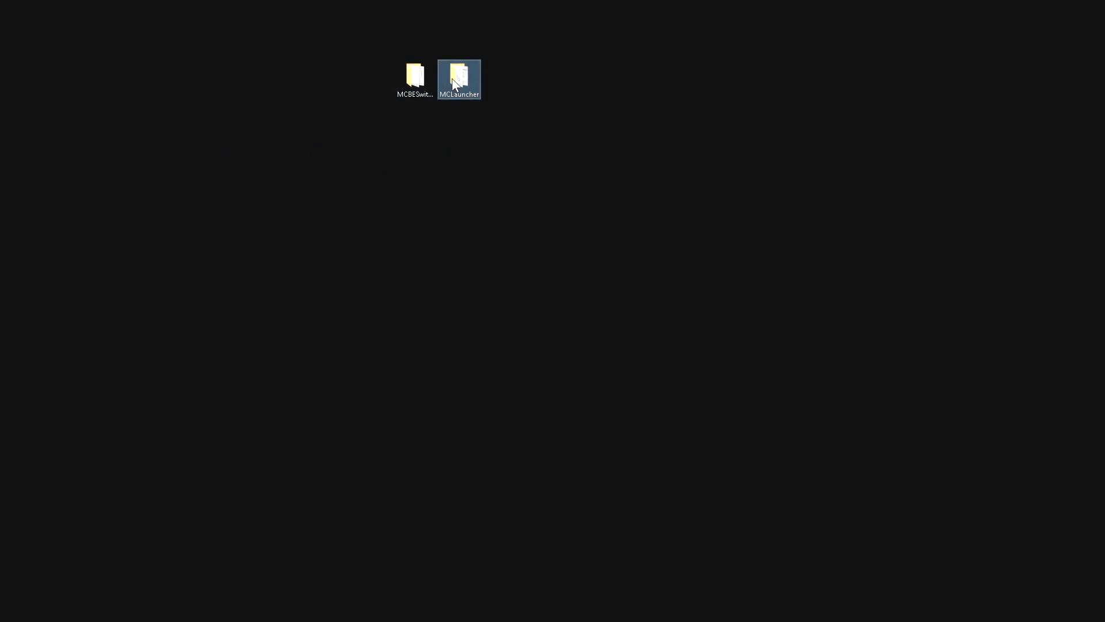
pyautogui.moveTo(443, 81); pyautogui.dragTo(415, 82)
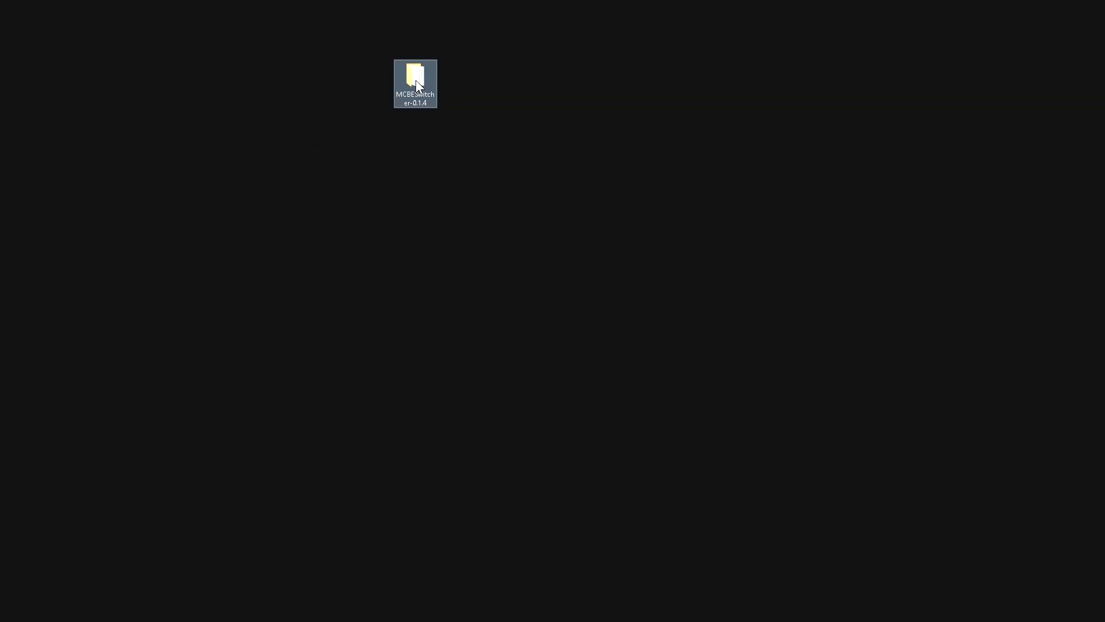
pyautogui.doubleClick(415, 81)
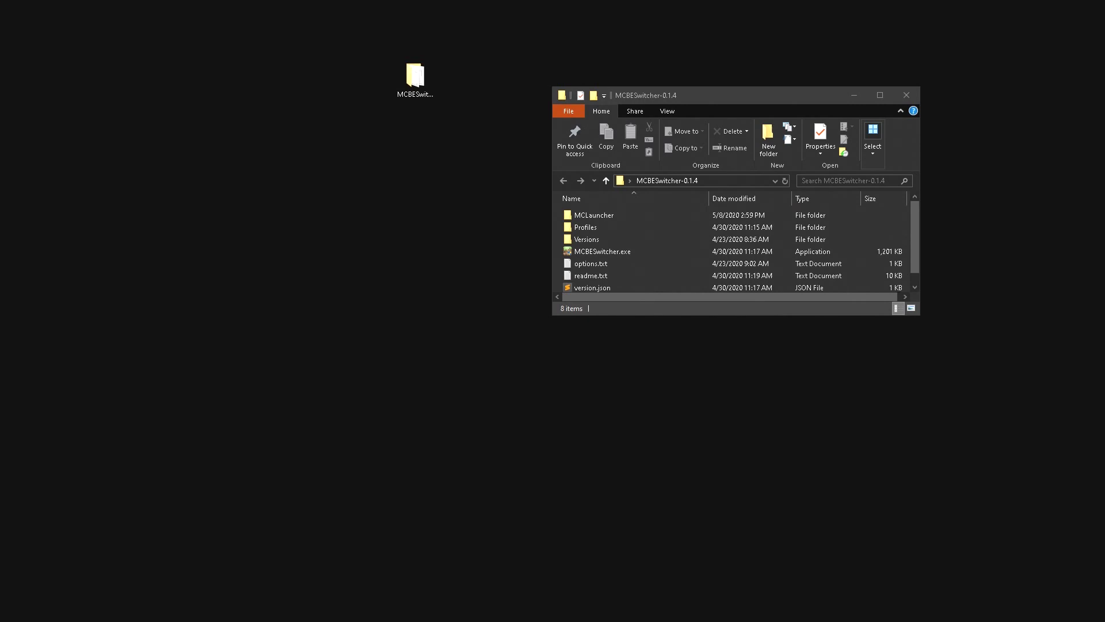
# Confirm Developer mode is selected under Update & Security > For developers, then close Settings
pyautogui.press('super+i')
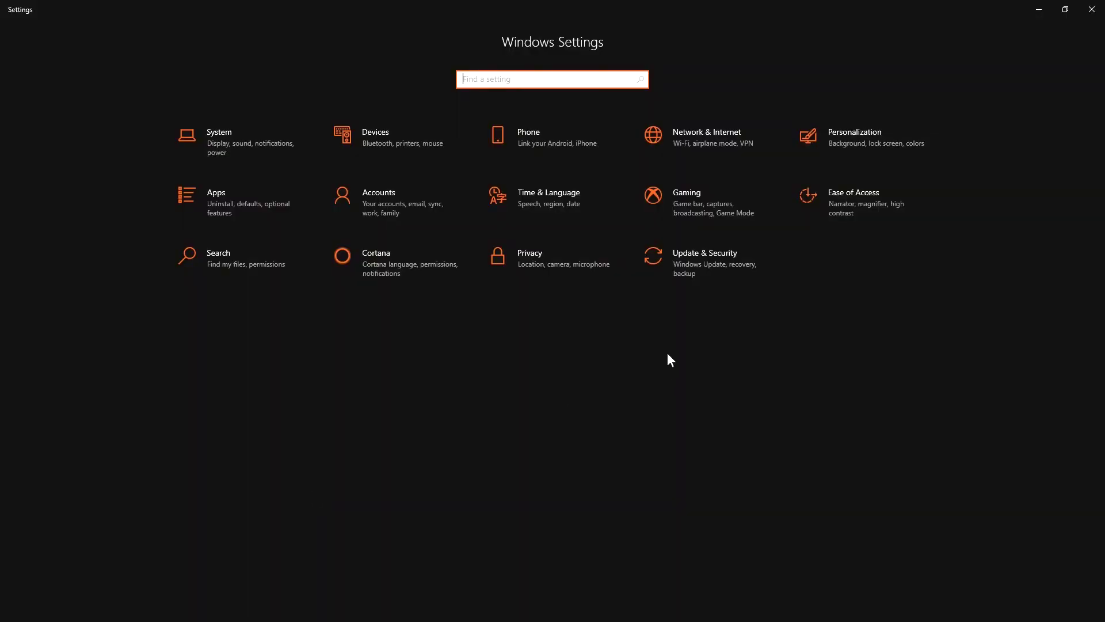
pyautogui.click(719, 261)
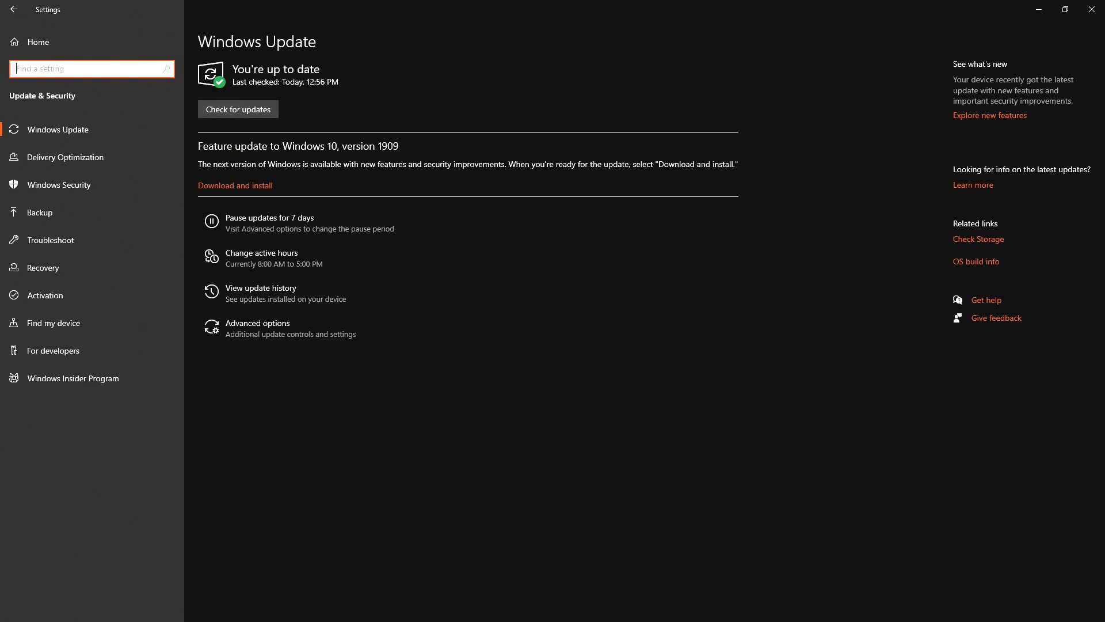
pyautogui.click(55, 349)
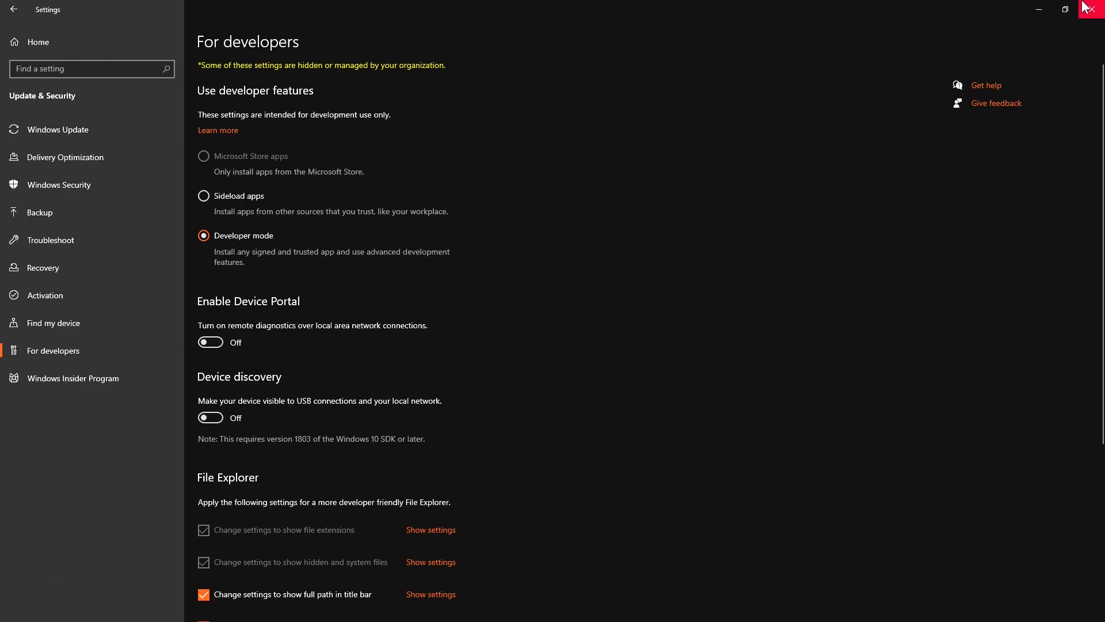
pyautogui.click(1085, 7)
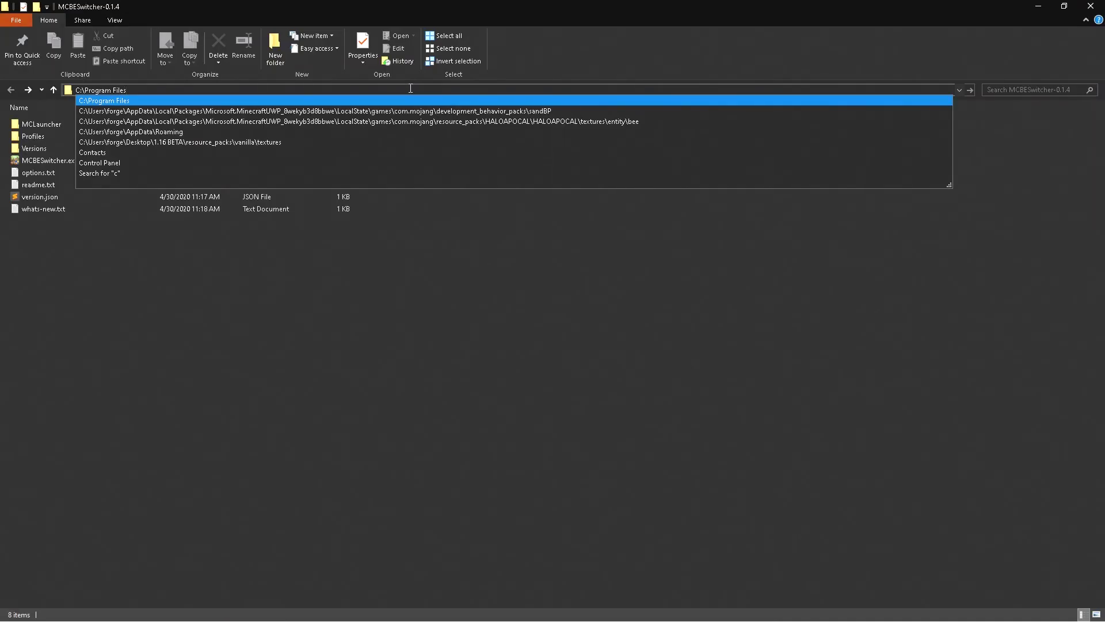
# Go to C:\Program Files and try to open the access-denied WindowsApps folder
pyautogui.press('Return')
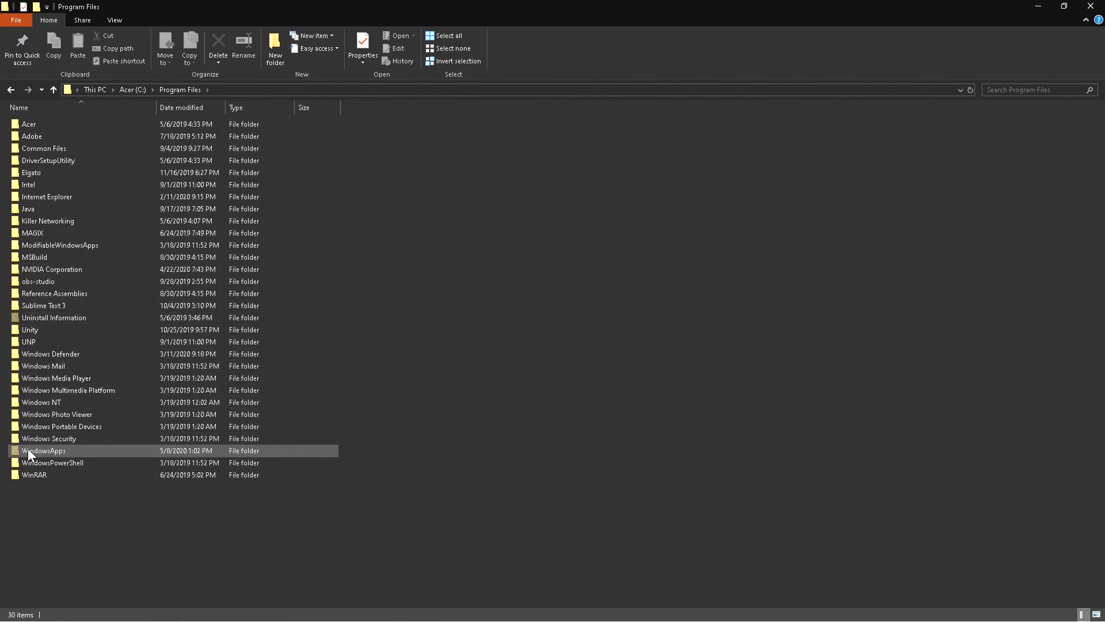
pyautogui.doubleClick(146, 454)
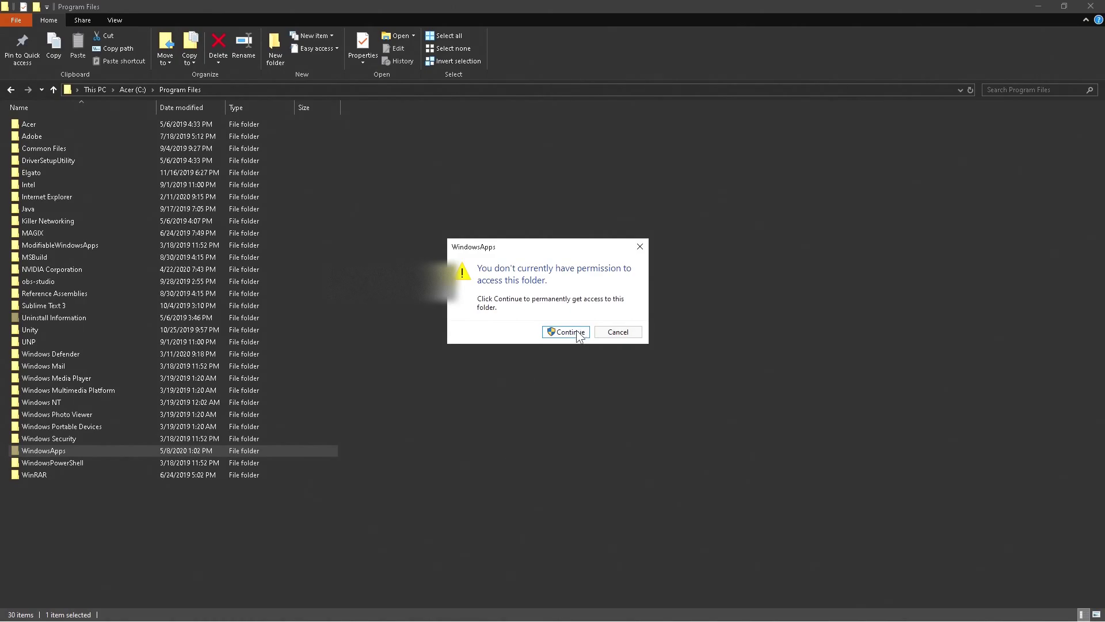
pyautogui.click(578, 334)
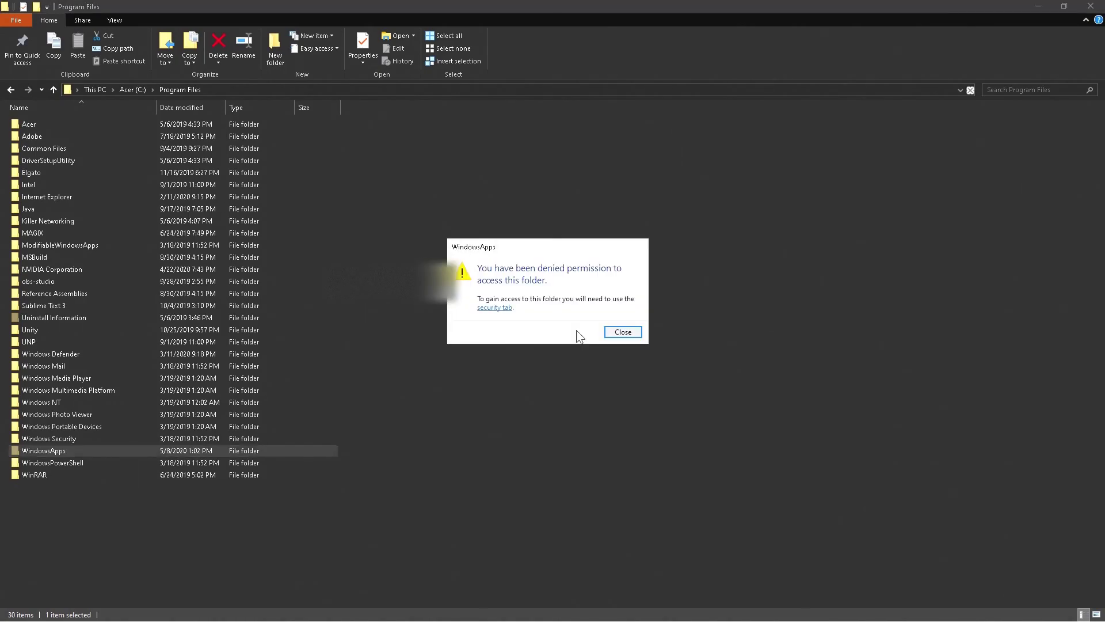
pyautogui.click(622, 336)
# Open the advanced security settings of WindowsApps to change its owner
pyautogui.rightClick(100, 450)
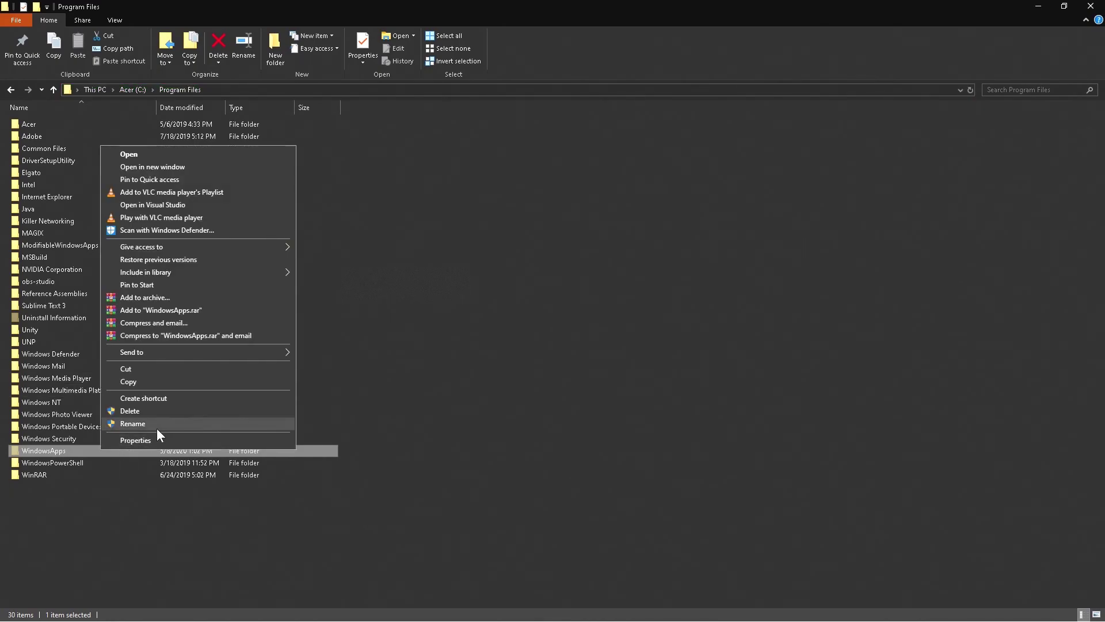
pyautogui.click(154, 440)
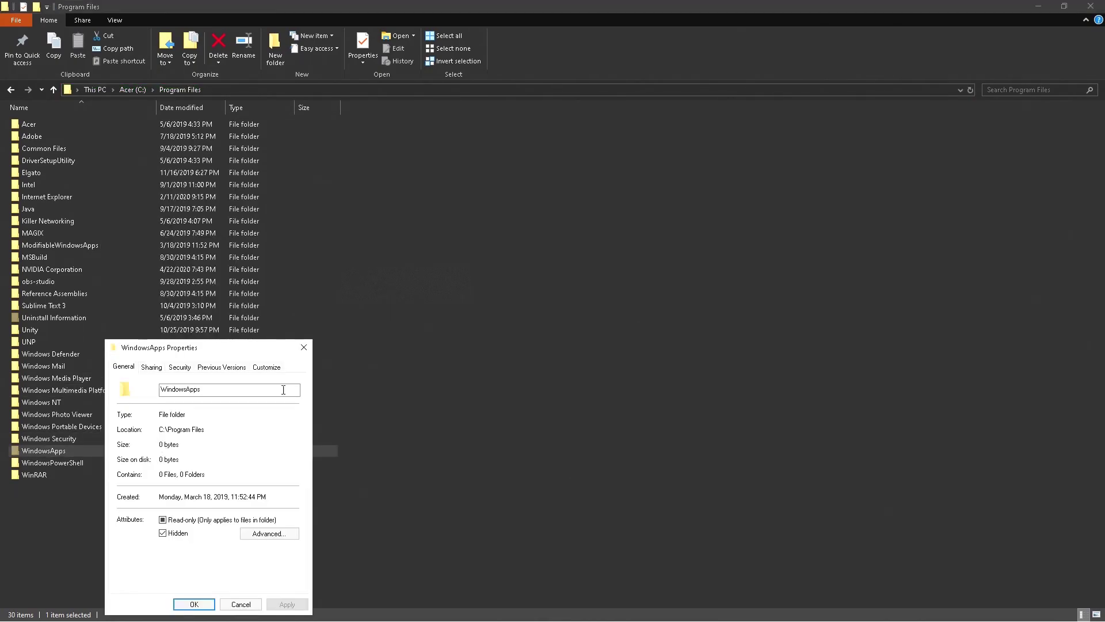
pyautogui.click(169, 367)
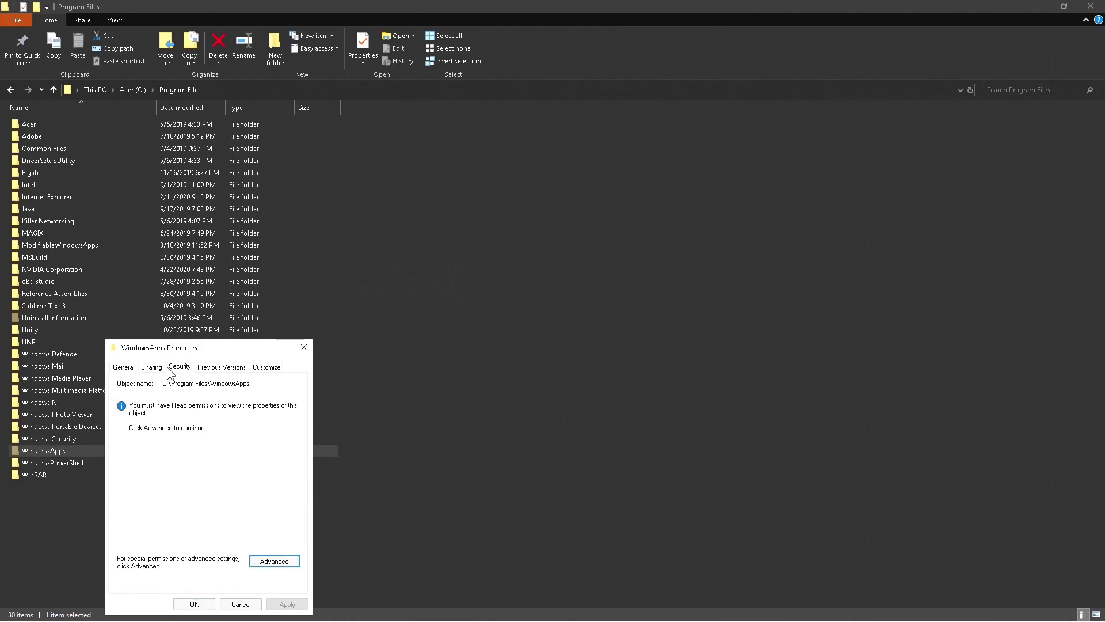
pyautogui.click(285, 567)
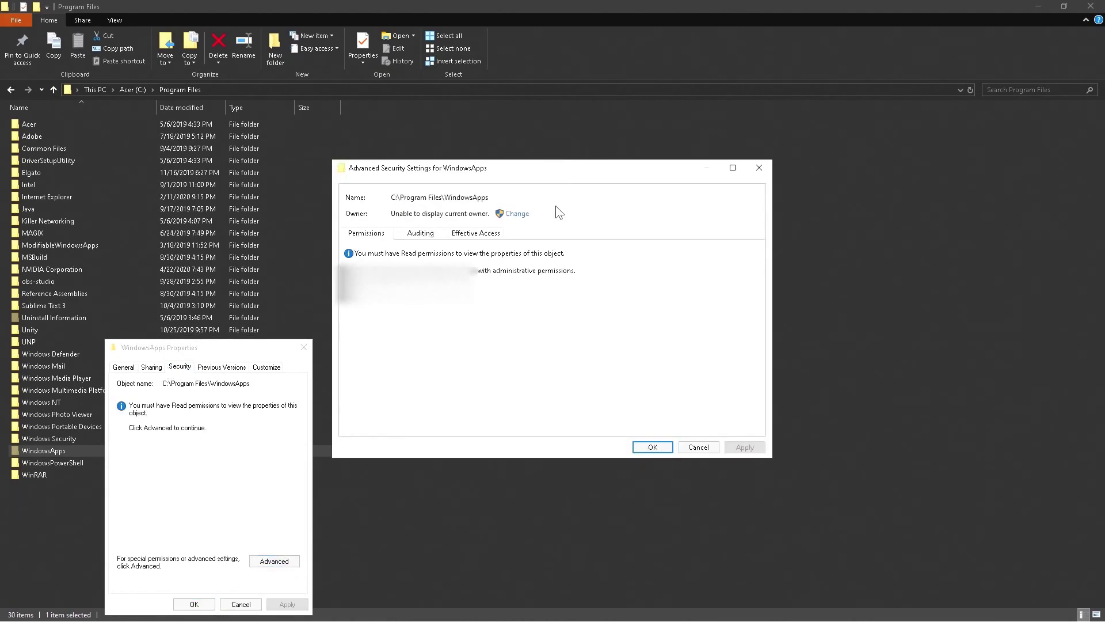
pyautogui.click(517, 213)
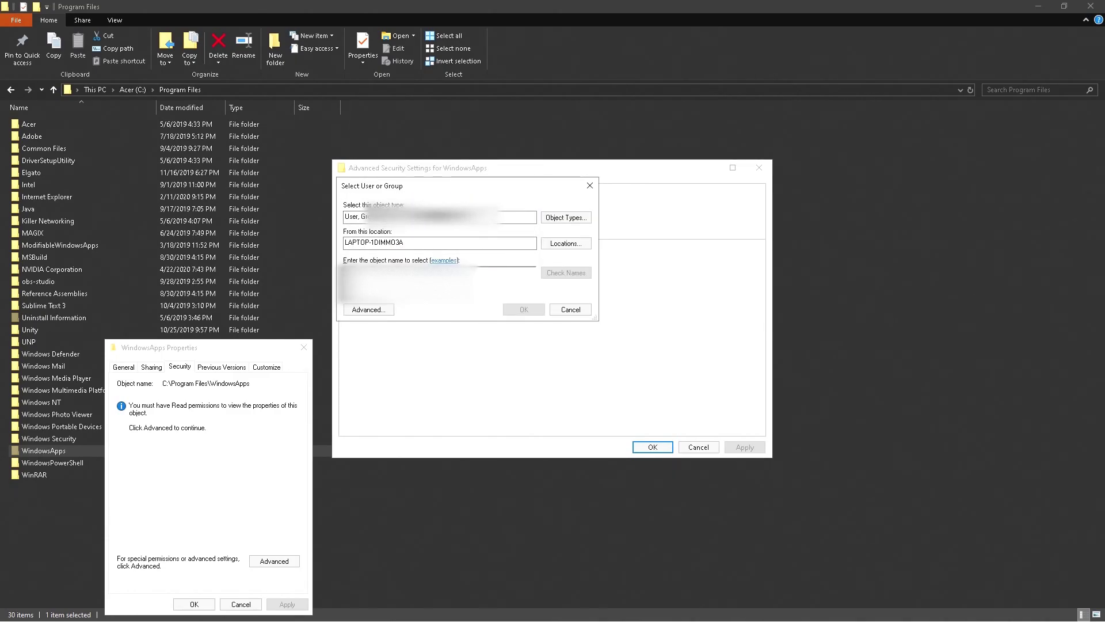
# Make Administrators the owner of WindowsApps, apply it, and close the security dialogs
pyautogui.write('Administrators')
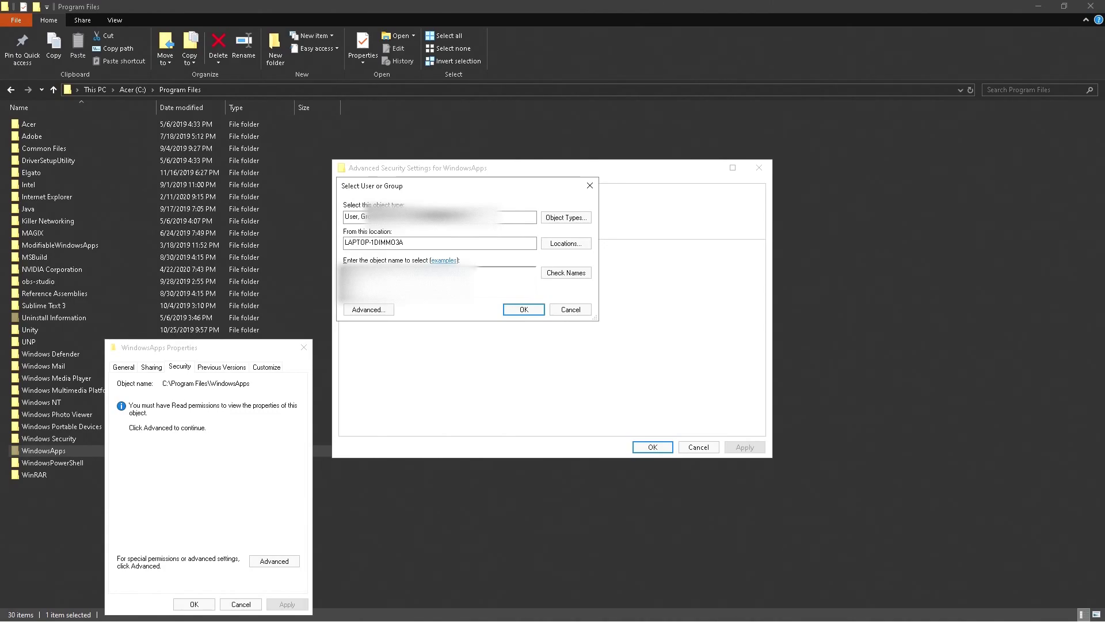
pyautogui.click(565, 278)
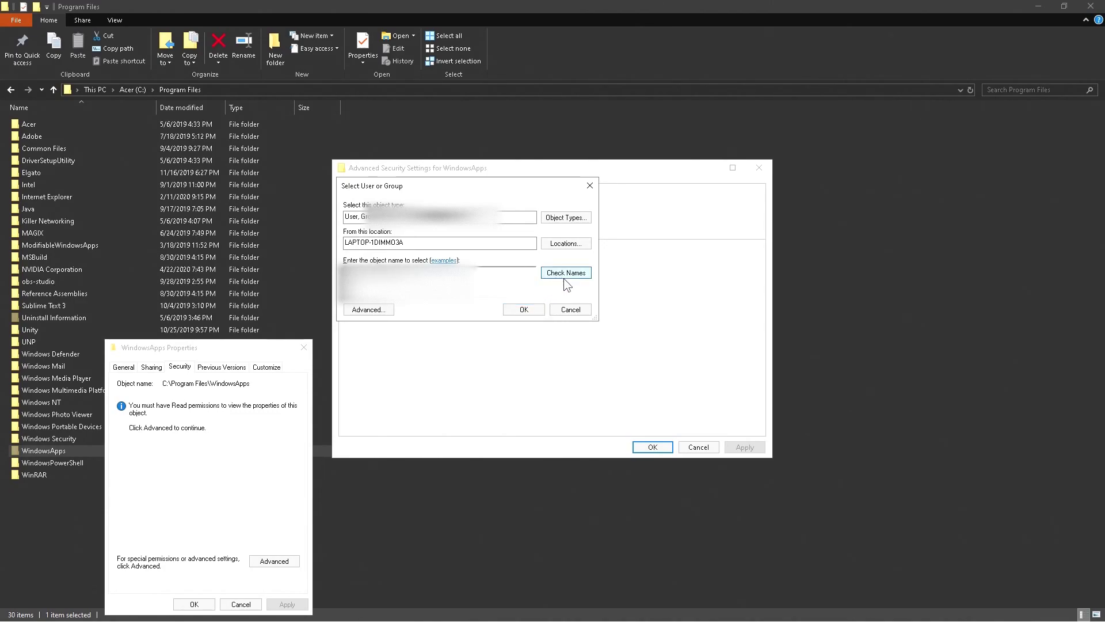
pyautogui.click(524, 310)
pyautogui.click(745, 446)
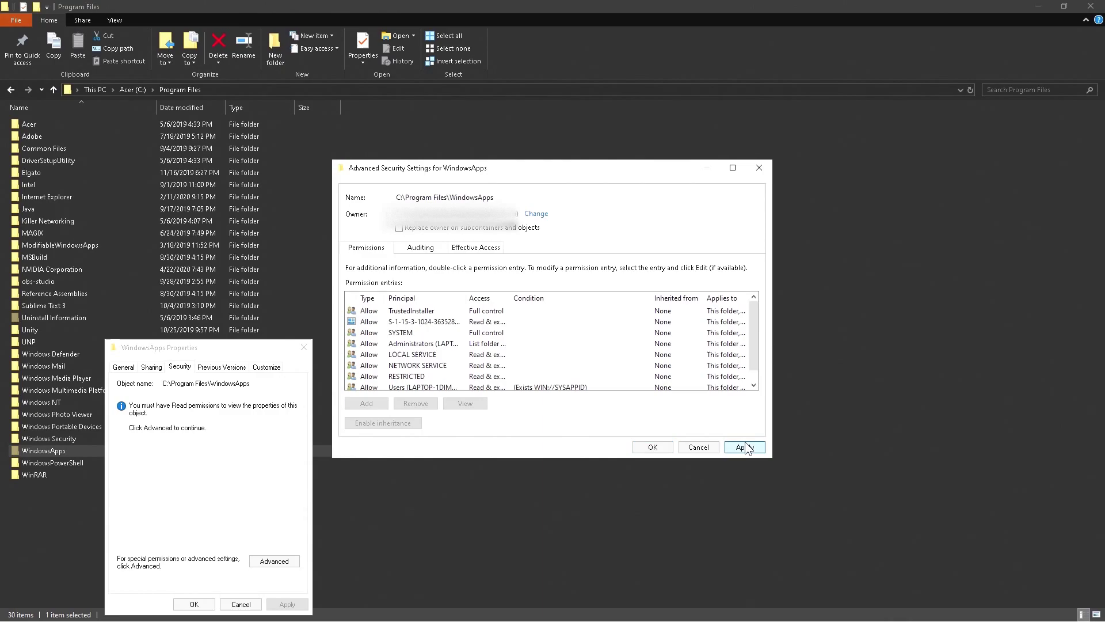
pyautogui.click(645, 361)
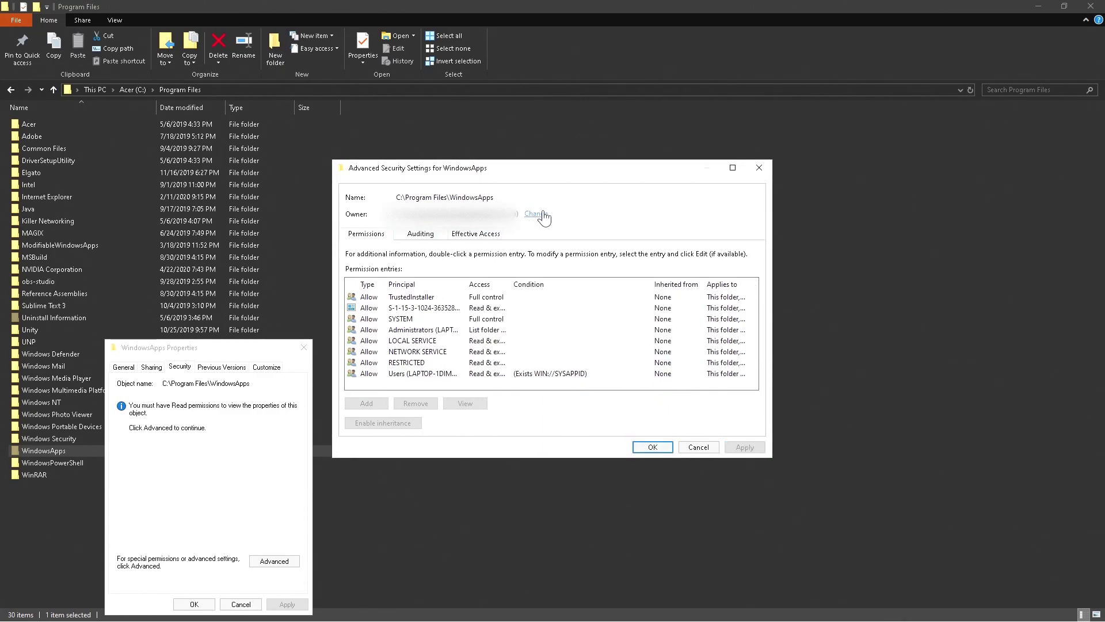
pyautogui.click(653, 448)
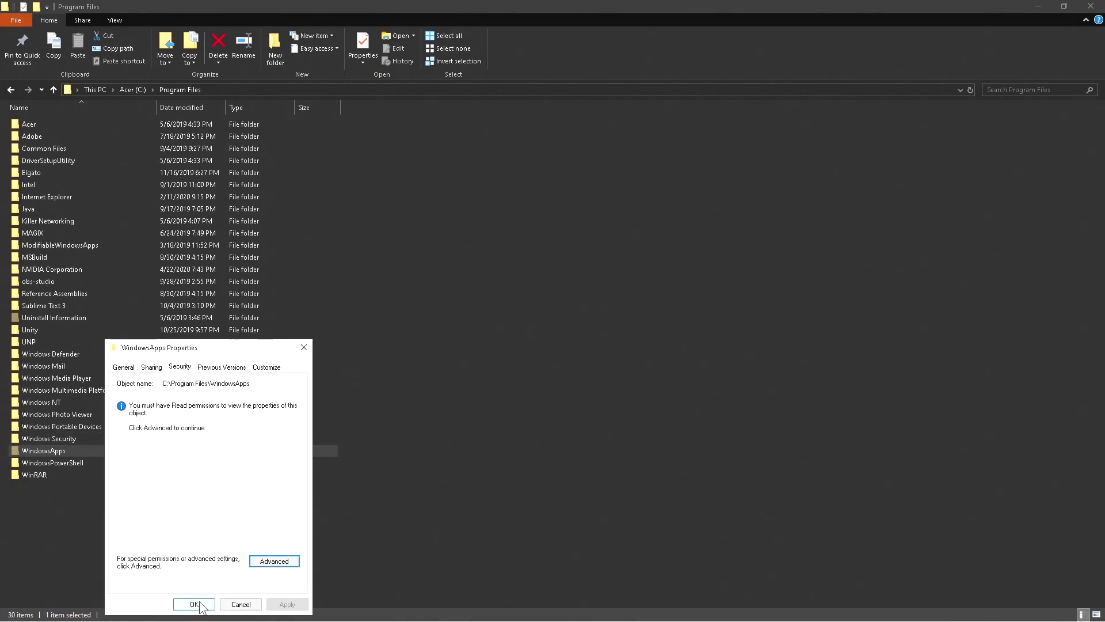
pyautogui.click(195, 604)
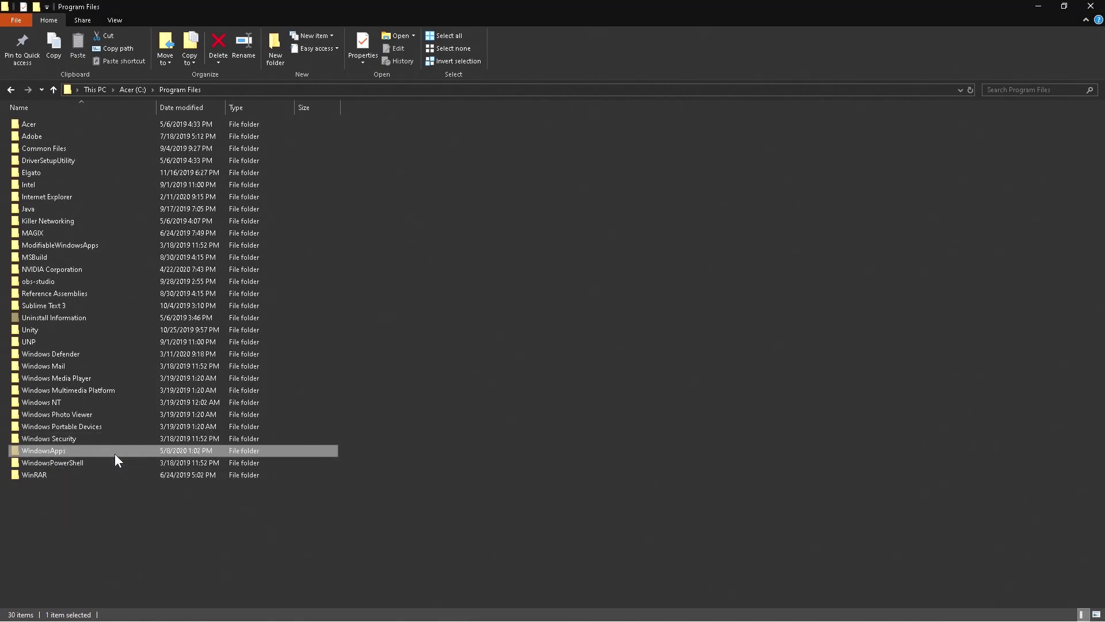
pyautogui.doubleClick(115, 454)
# Copy the Microsoft.MinecraftUWP 1.16.60.0 package folder from WindowsApps
pyautogui.click(552, 337)
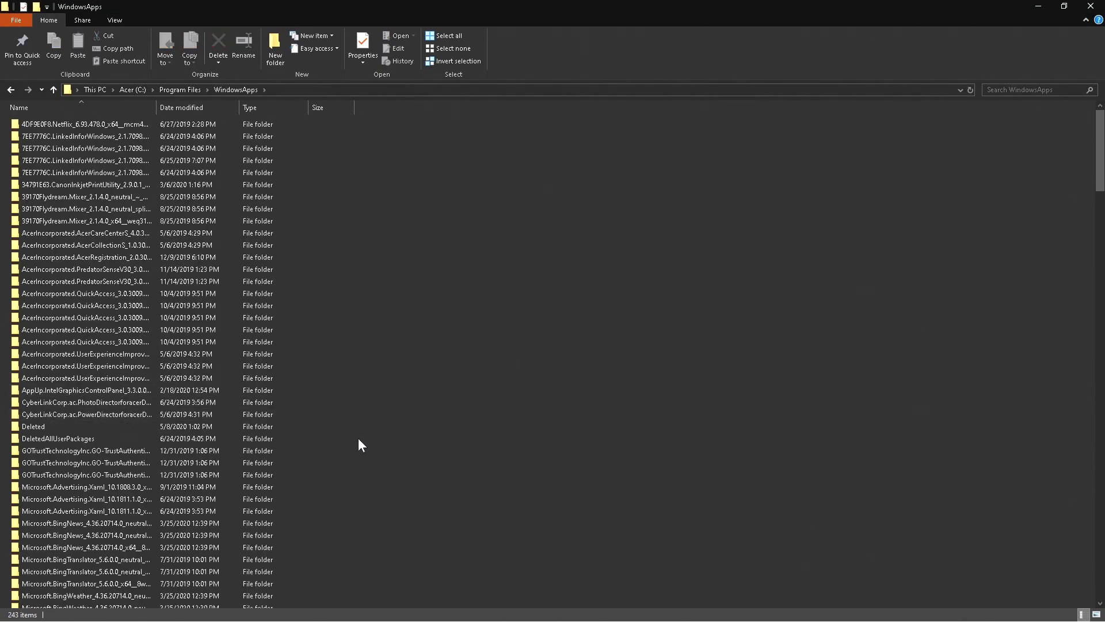
pyautogui.scroll(-8, 358, 439)
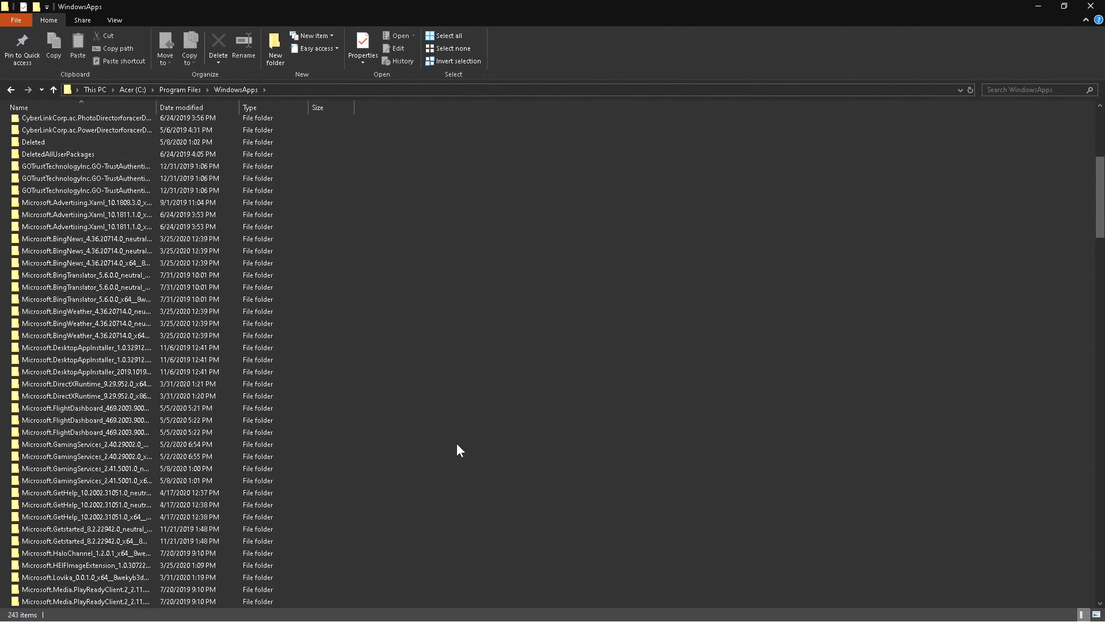
pyautogui.scroll(-8, 602, 454)
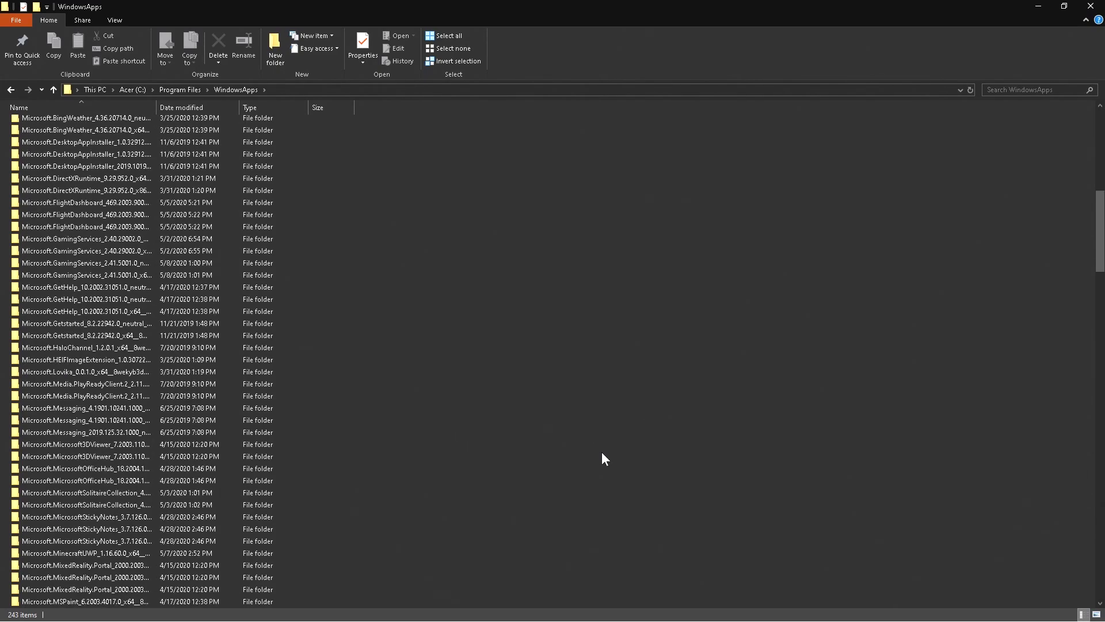
pyautogui.click(128, 480)
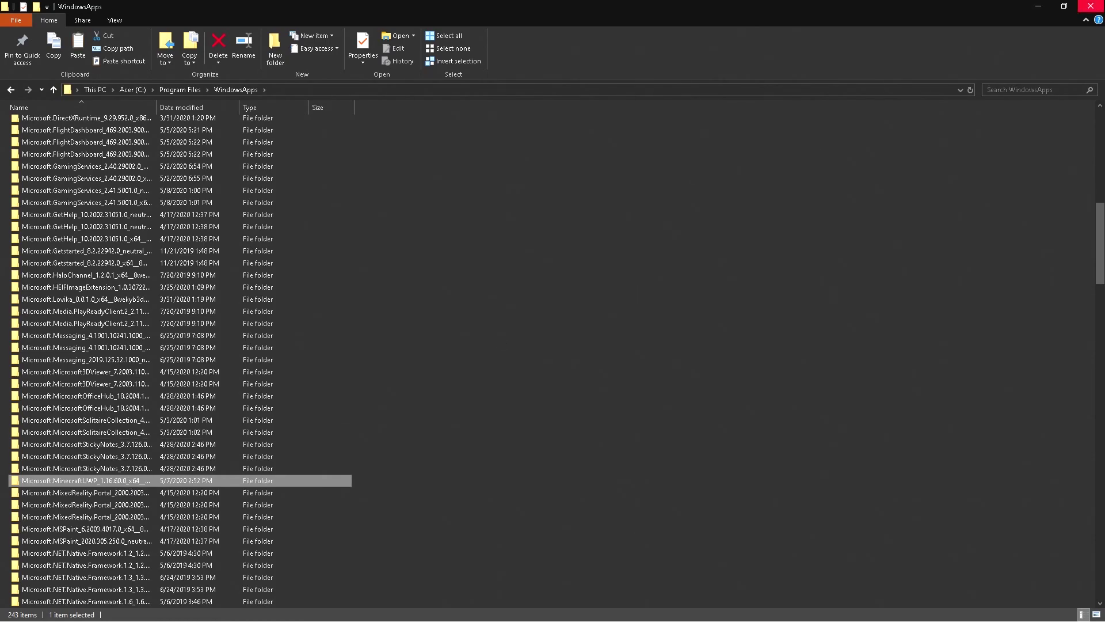
pyautogui.click(1091, 6)
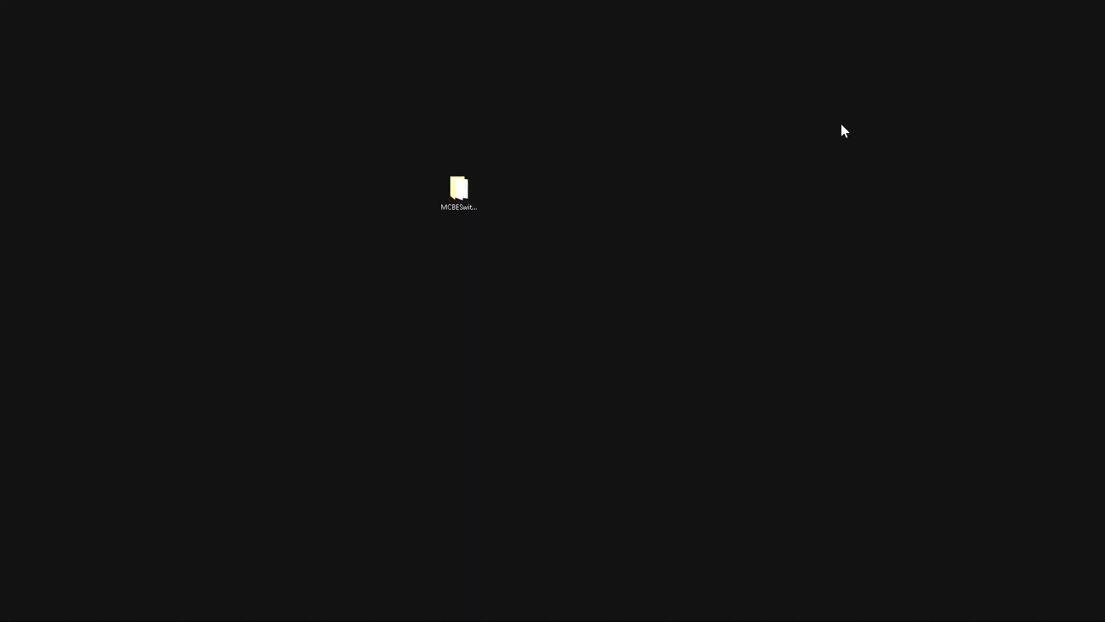
# Paste the package folder into MCBESwitcher-0.1.4\Versions and begin renaming it
pyautogui.doubleClick(454, 202)
pyautogui.doubleClick(128, 148)
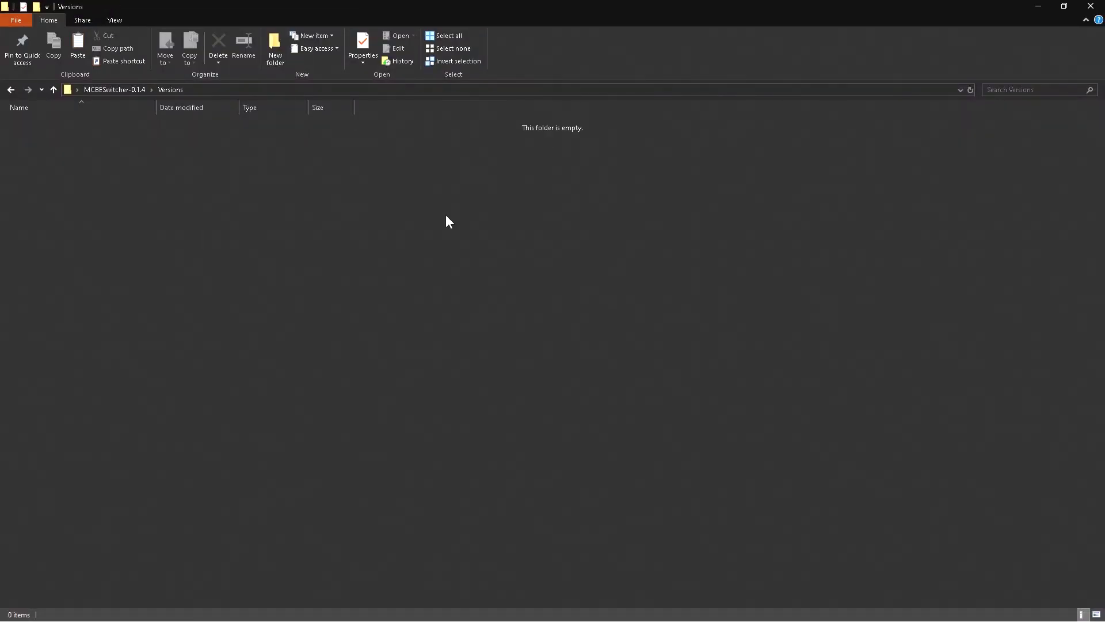
pyautogui.hotkey('ctrl', 'v')
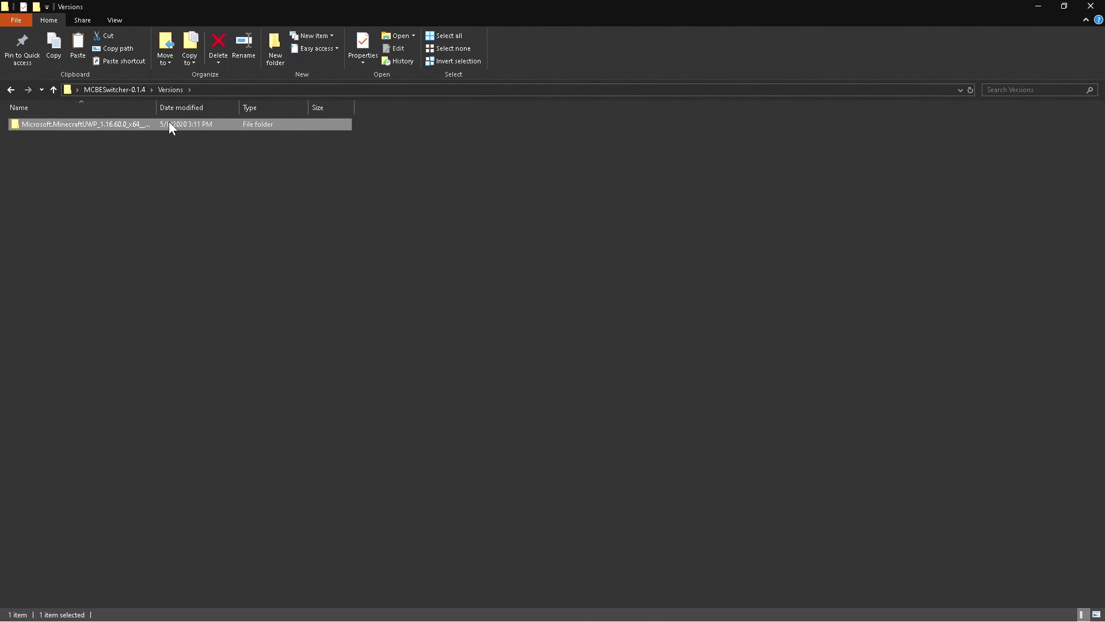
pyautogui.click(248, 58)
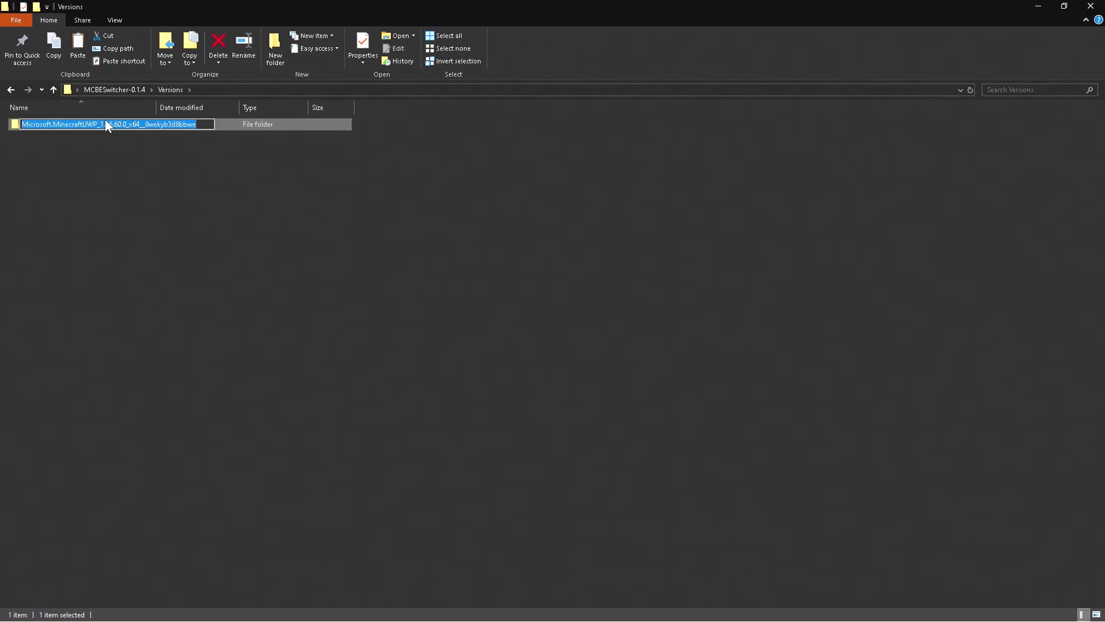
pyautogui.doubleClick(53, 125)
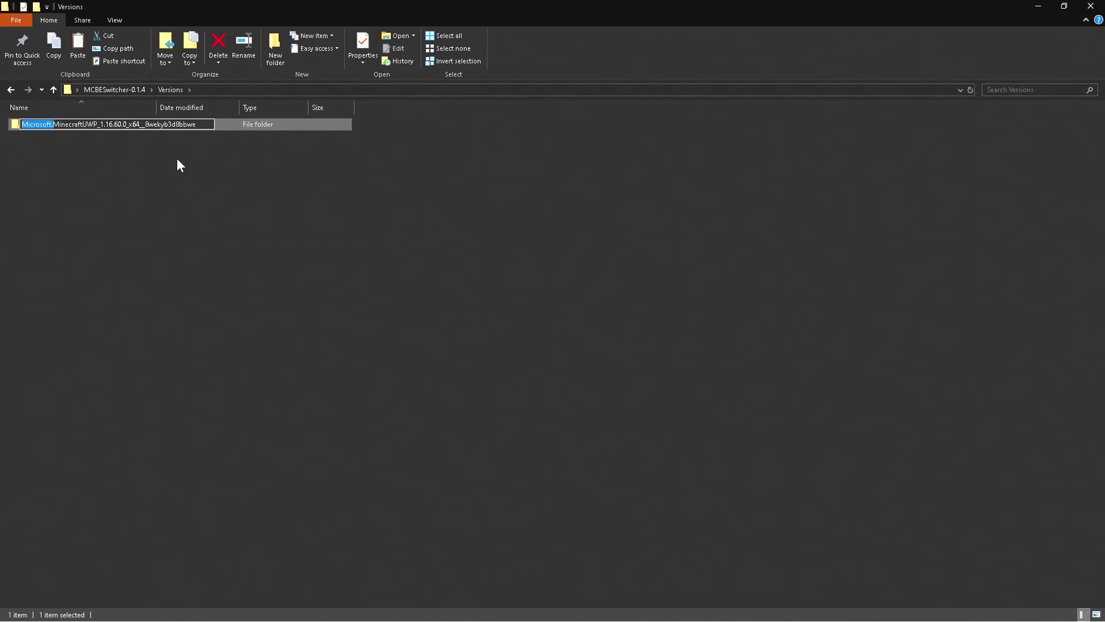
# Rename the copied package folder in Versions to Minecraft-1.16.60.0
pyautogui.press('Delete')
pyautogui.moveTo(69, 125); pyautogui.dragTo(52, 125)
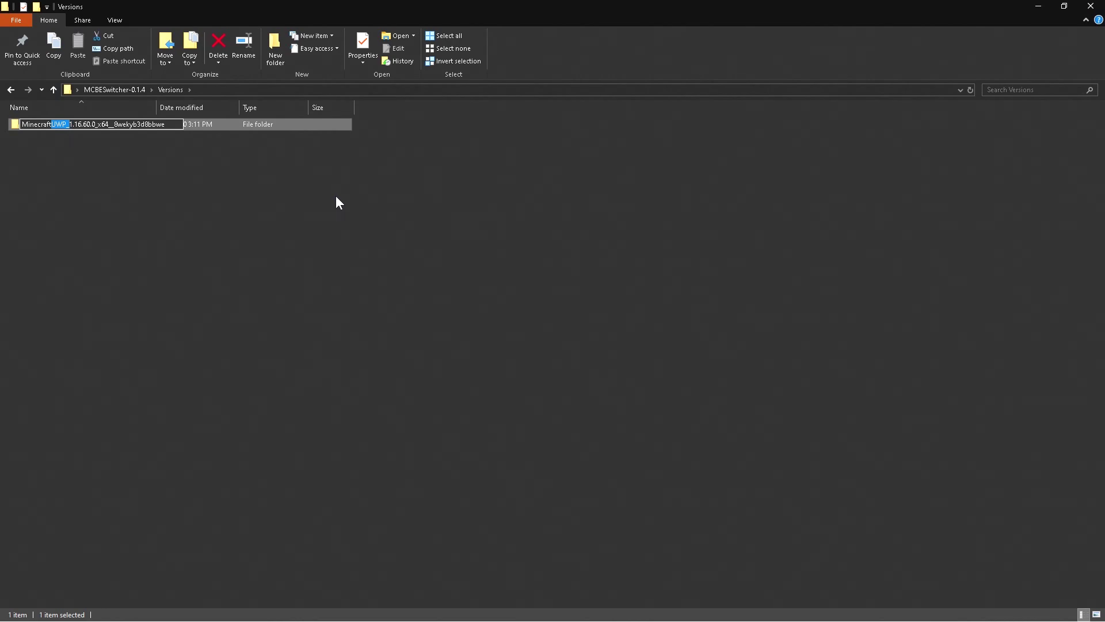
pyautogui.write('-')
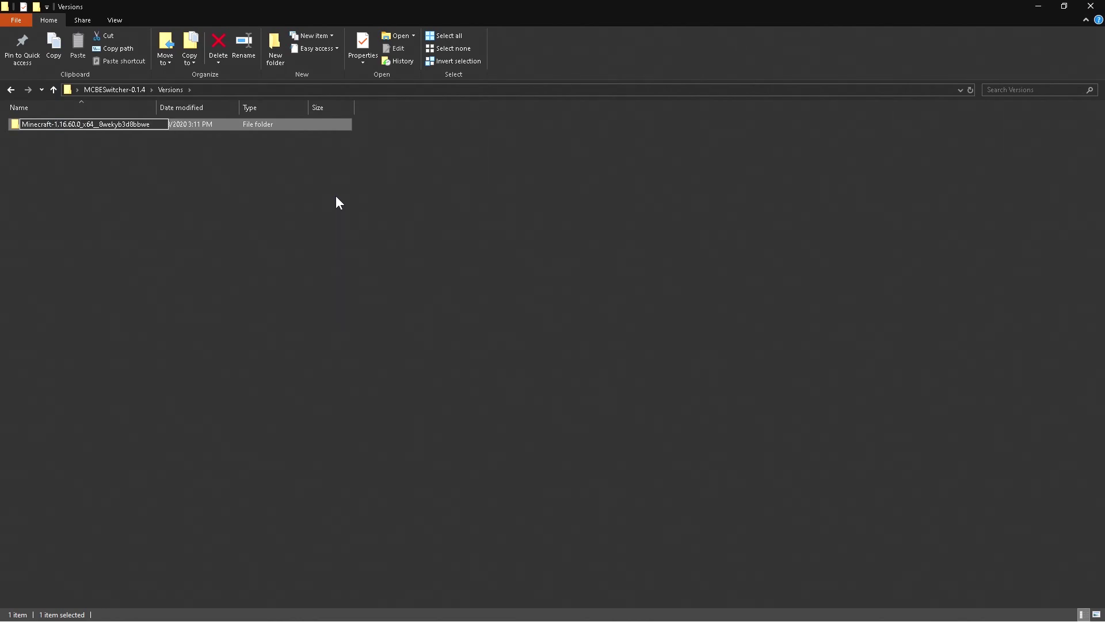
pyautogui.press('BackSpace')
pyautogui.press('BackSpace')
pyautogui.press('BackSpace')
pyautogui.press('BackSpace')
pyautogui.press('BackSpace')
pyautogui.press('BackSpace')
pyautogui.press('BackSpace')
pyautogui.press('BackSpace')
pyautogui.press('BackSpace')
pyautogui.press('BackSpace')
pyautogui.press('BackSpace')
pyautogui.press('BackSpace')
pyautogui.press('BackSpace')
pyautogui.press('BackSpace')
pyautogui.press('BackSpace')
pyautogui.press('BackSpace')
pyautogui.press('BackSpace')
pyautogui.press('BackSpace')
pyautogui.press('BackSpace')
pyautogui.press('Return')
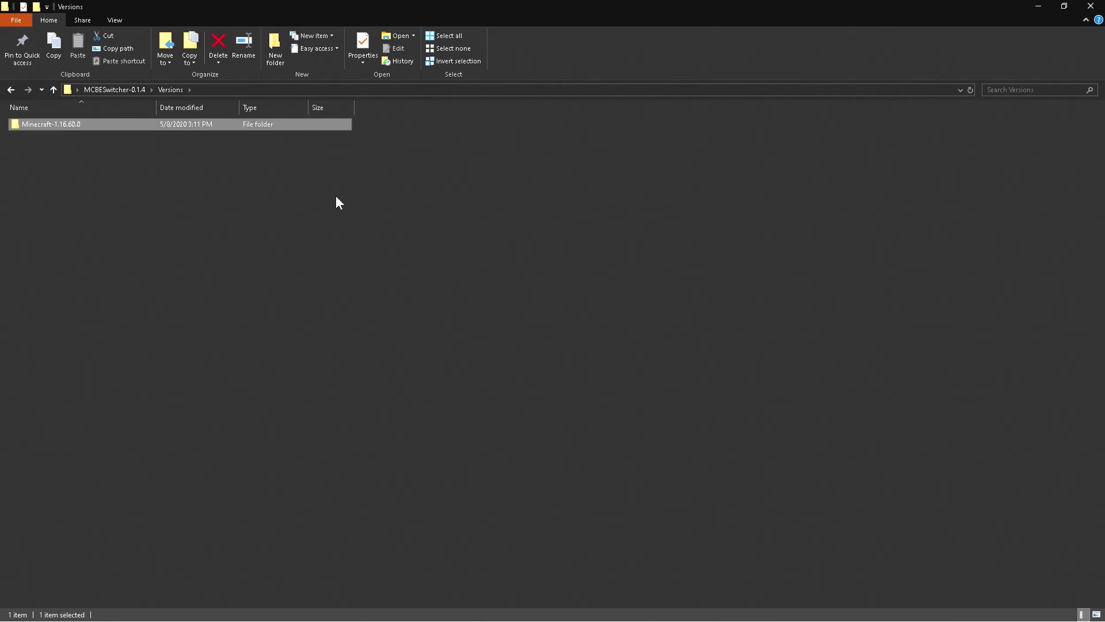
pyautogui.click(455, 244)
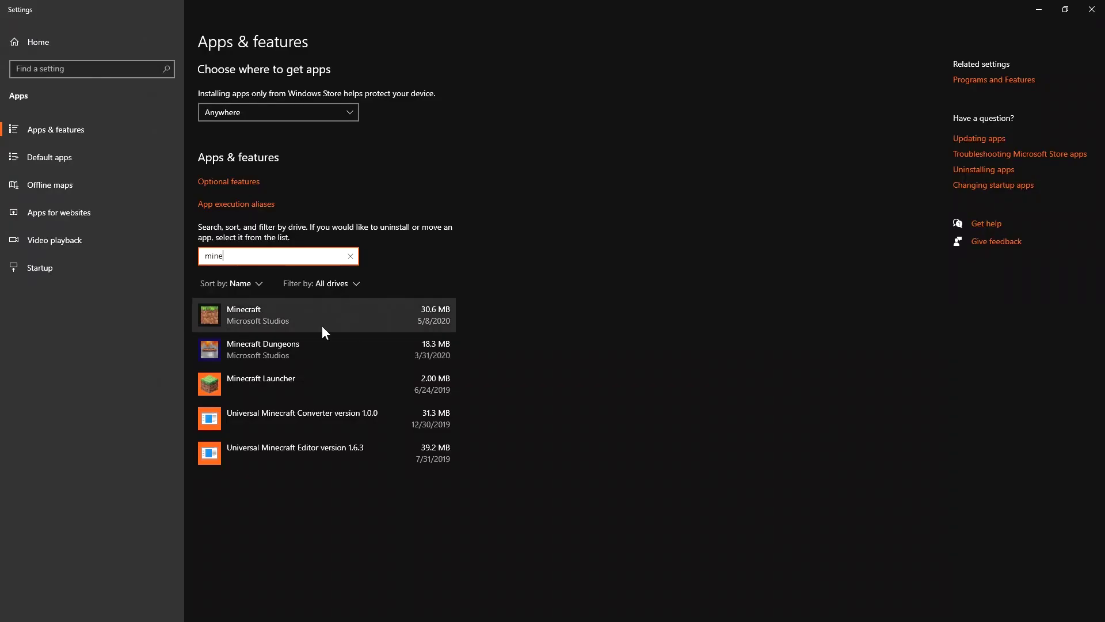
pyautogui.click(322, 326)
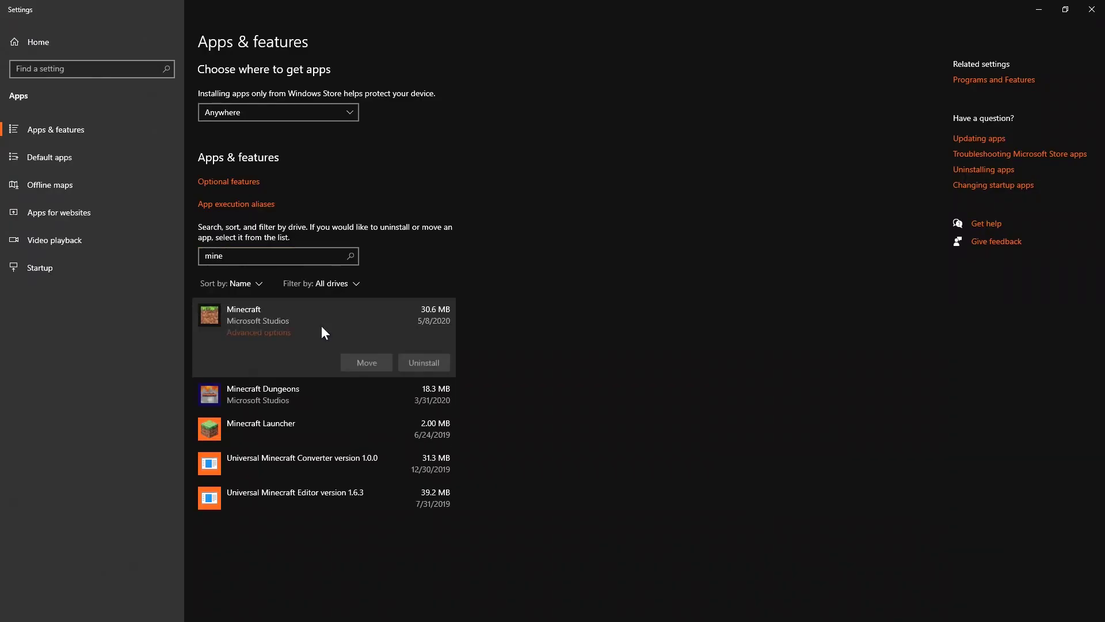
# Uninstall Minecraft from Apps & features and close Settings
pyautogui.click(441, 367)
pyautogui.click(471, 329)
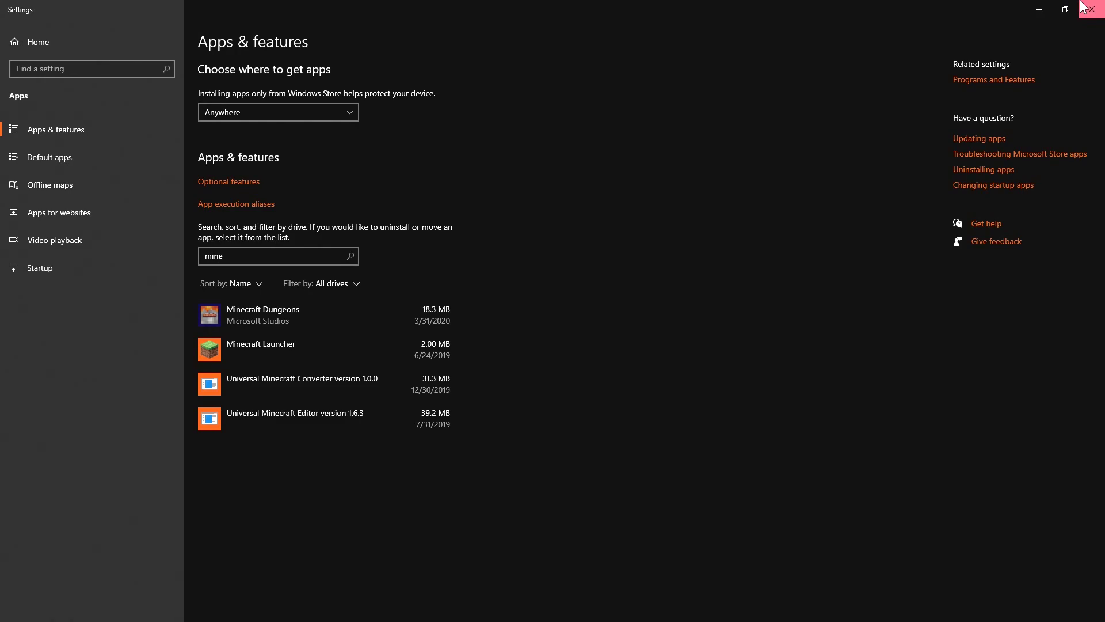
pyautogui.click(1085, 7)
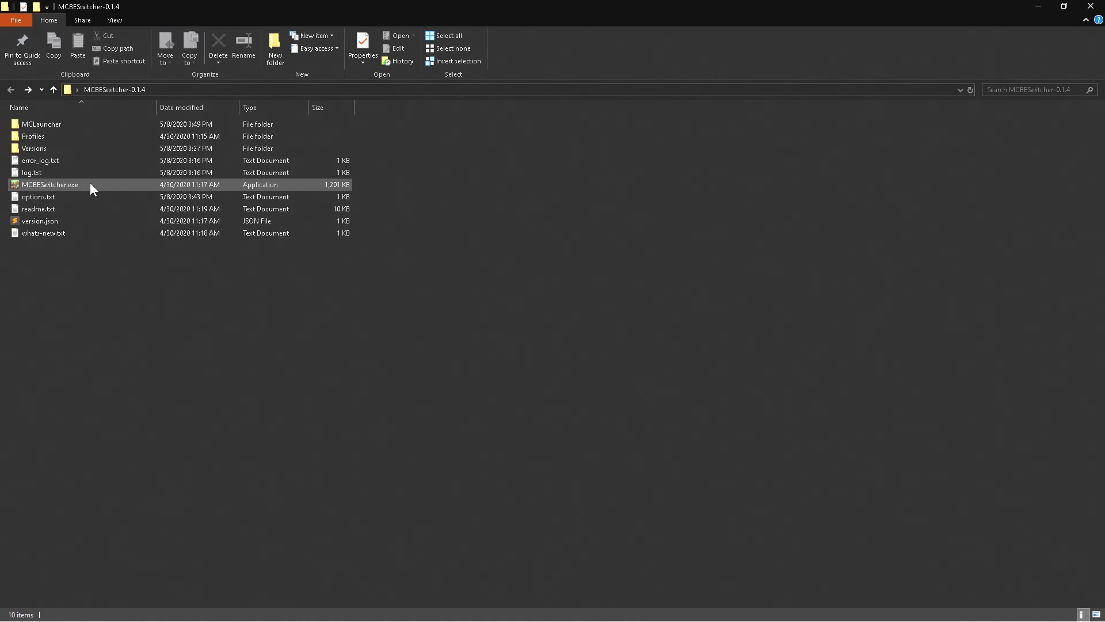
pyautogui.doubleClick(111, 124)
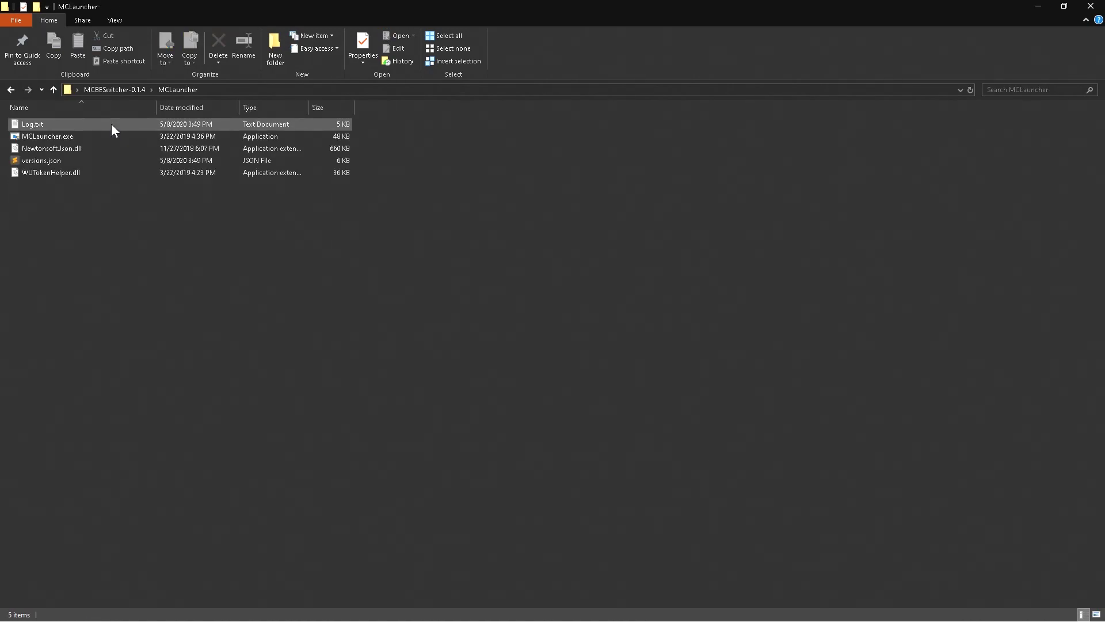
# Run MCLauncher.exe and download Minecraft version 0.14.0.1
pyautogui.doubleClick(111, 135)
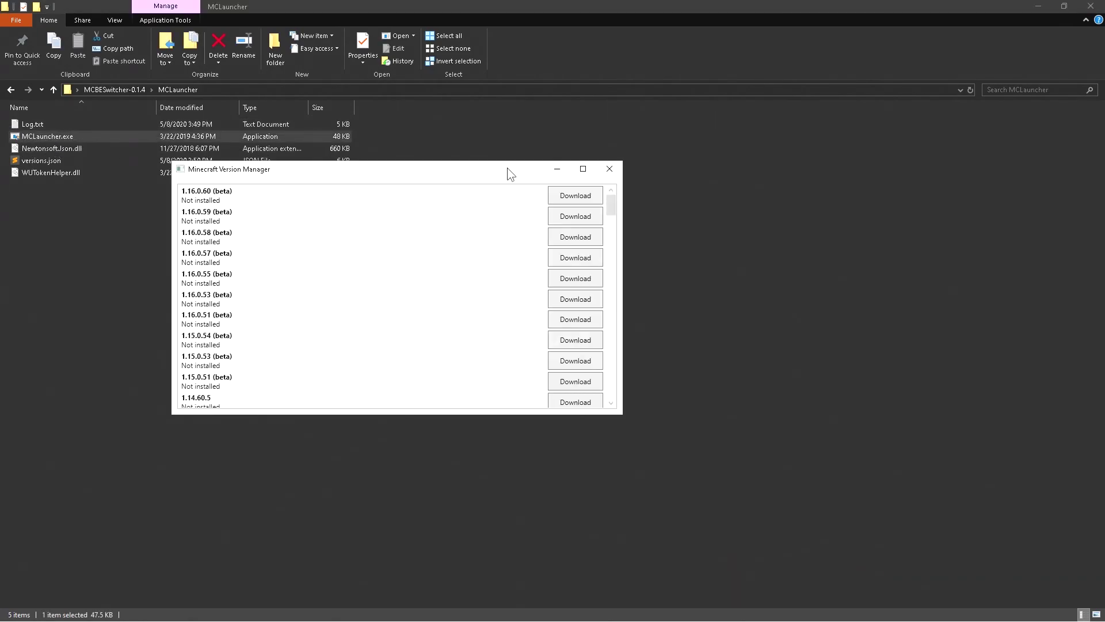
pyautogui.doubleClick(506, 167)
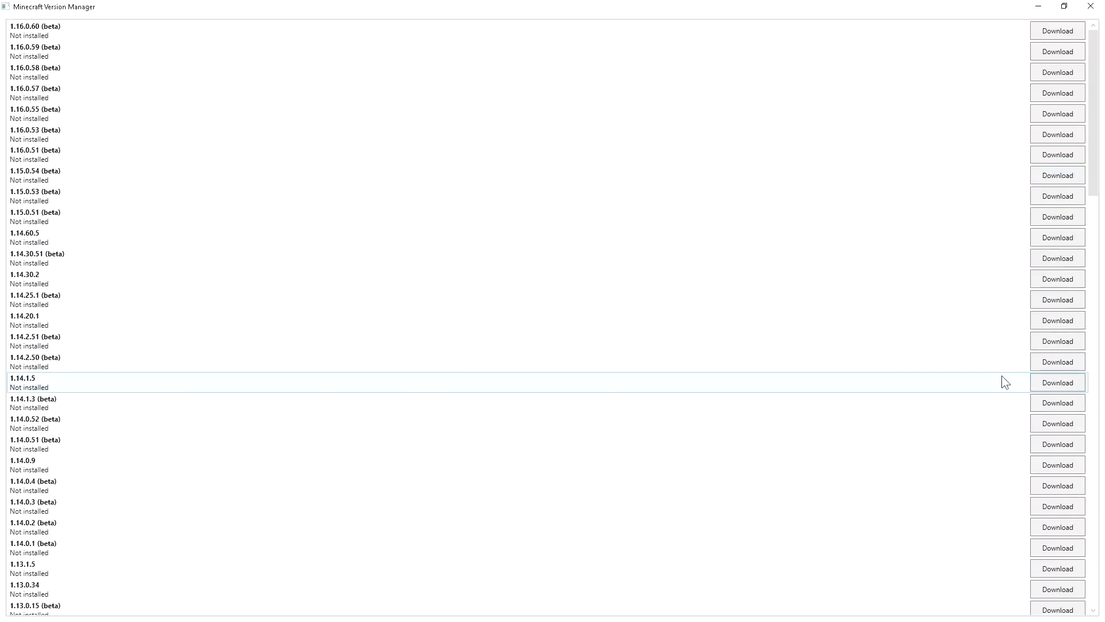
pyautogui.scroll(-3, 1002, 375)
pyautogui.moveTo(1096, 183); pyautogui.dragTo(1096, 573)
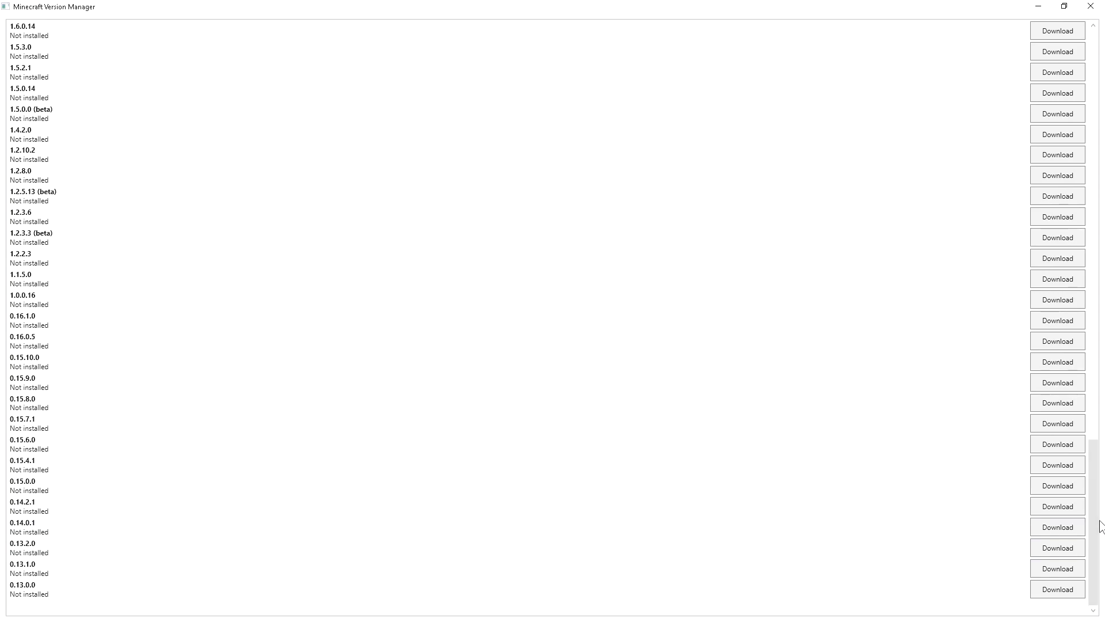
pyautogui.click(1070, 525)
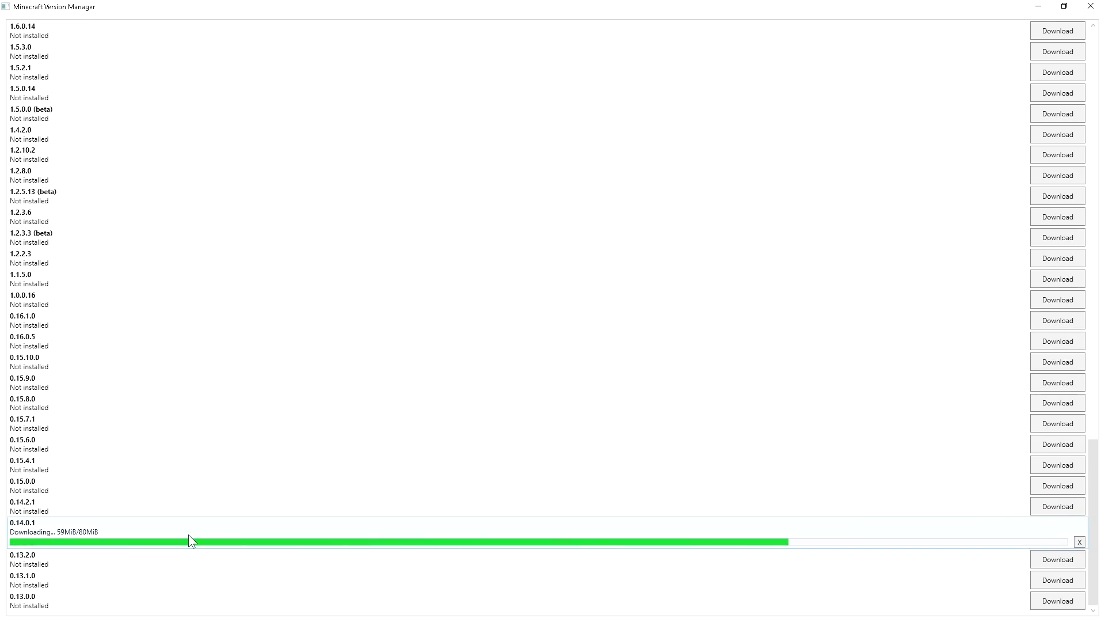
pyautogui.doubleClick(694, 7)
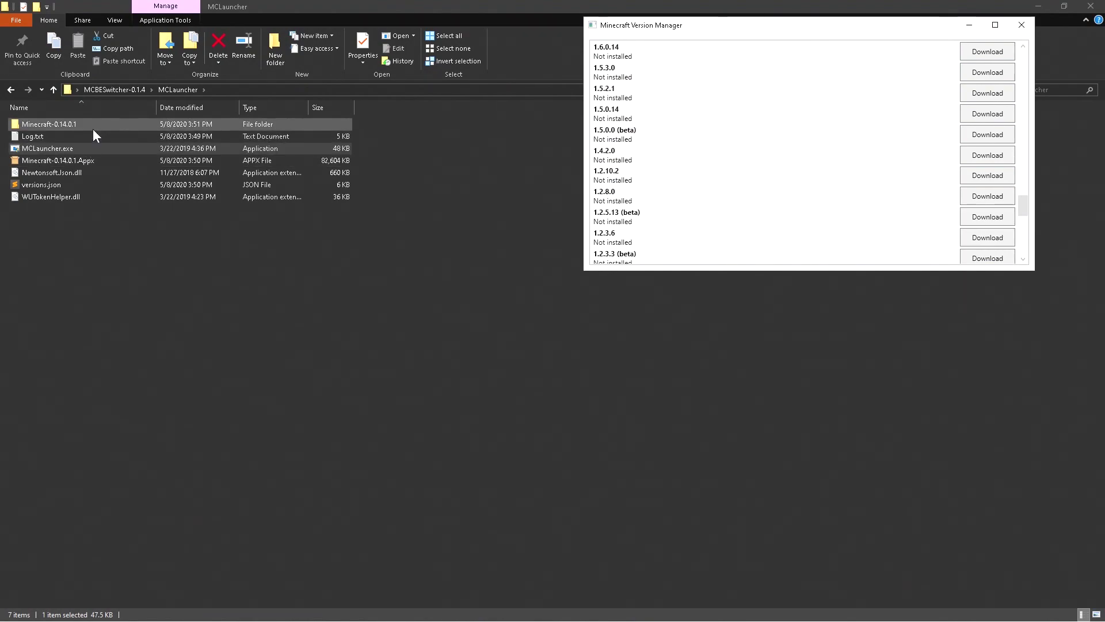
# Copy Minecraft-0.14.0.1 into the Versions folder, then run MCBESwitcher.exe
pyautogui.click(127, 127)
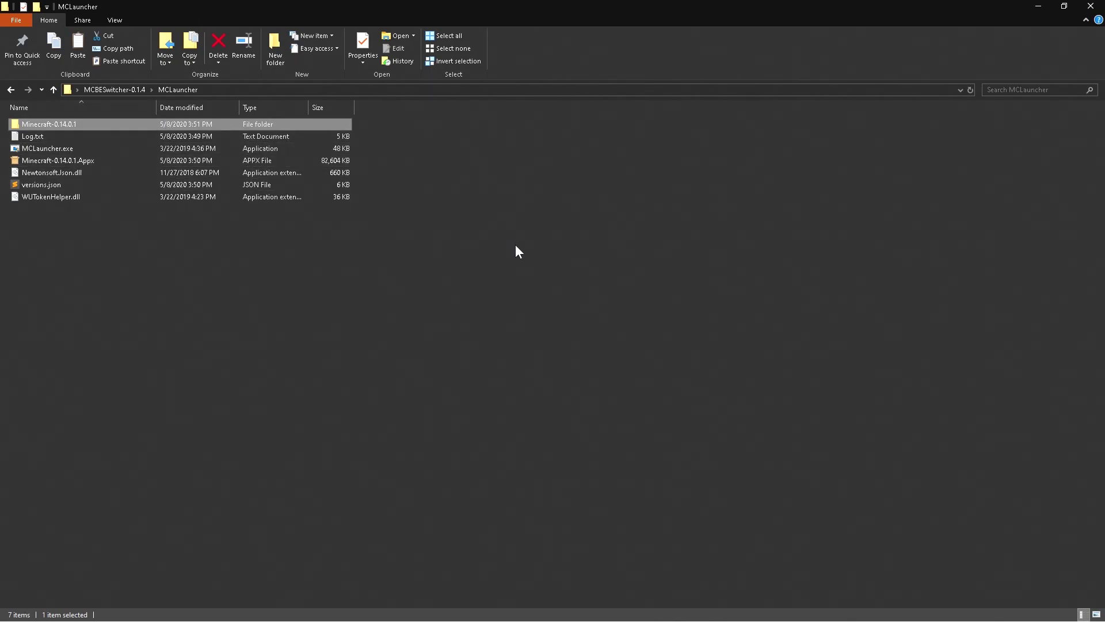
pyautogui.hotkey('alt', 'Up')
pyautogui.doubleClick(64, 149)
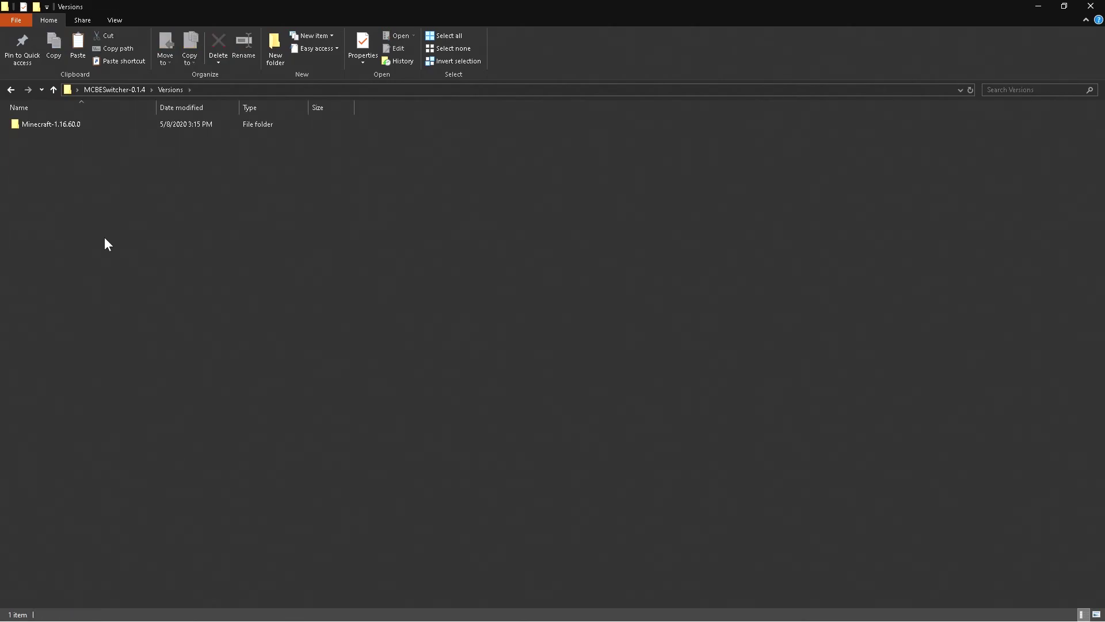
pyautogui.hotkey('ctrl', 'v')
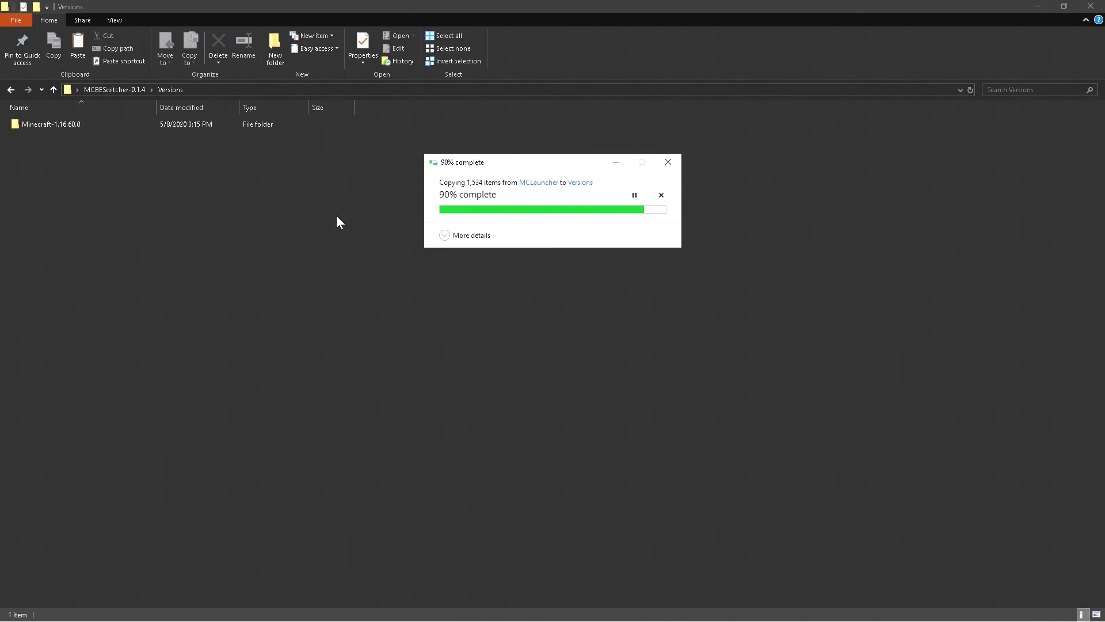
pyautogui.hotkey('alt', 'Up')
pyautogui.click(339, 185)
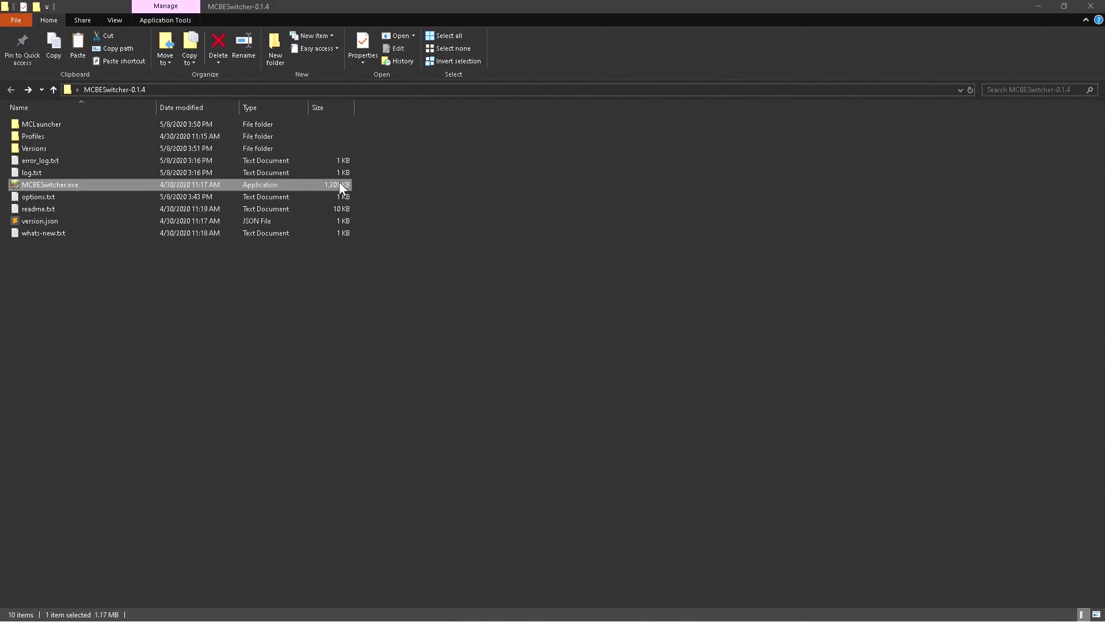
pyautogui.doubleClick(340, 184)
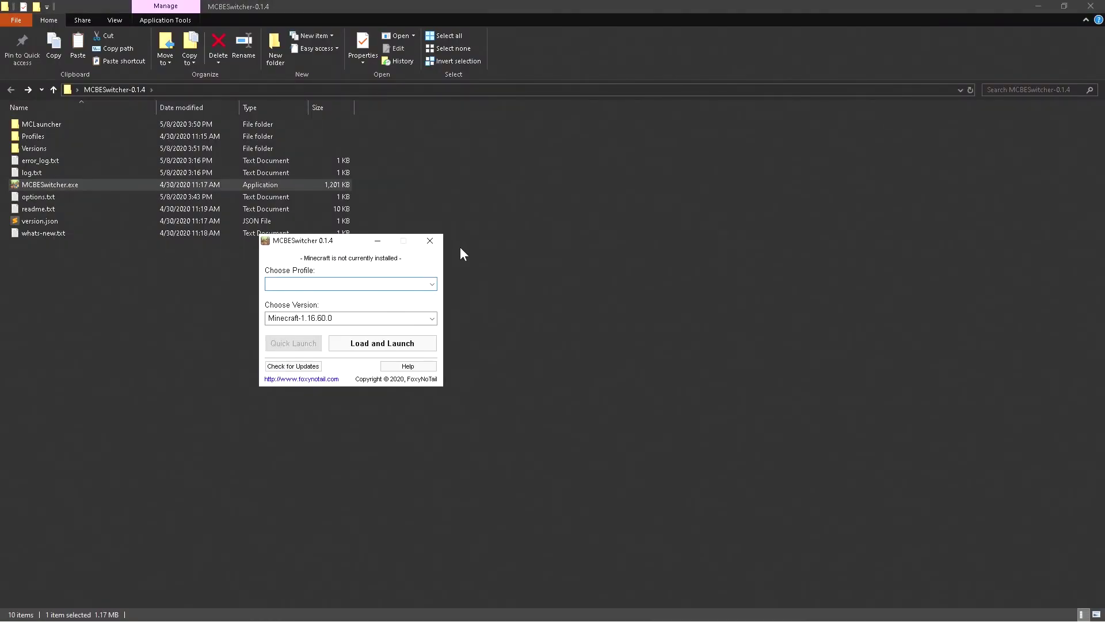
# Launch Minecraft-1.16.60.0 with the Default profile and confirm the launch prompt
pyautogui.click(435, 284)
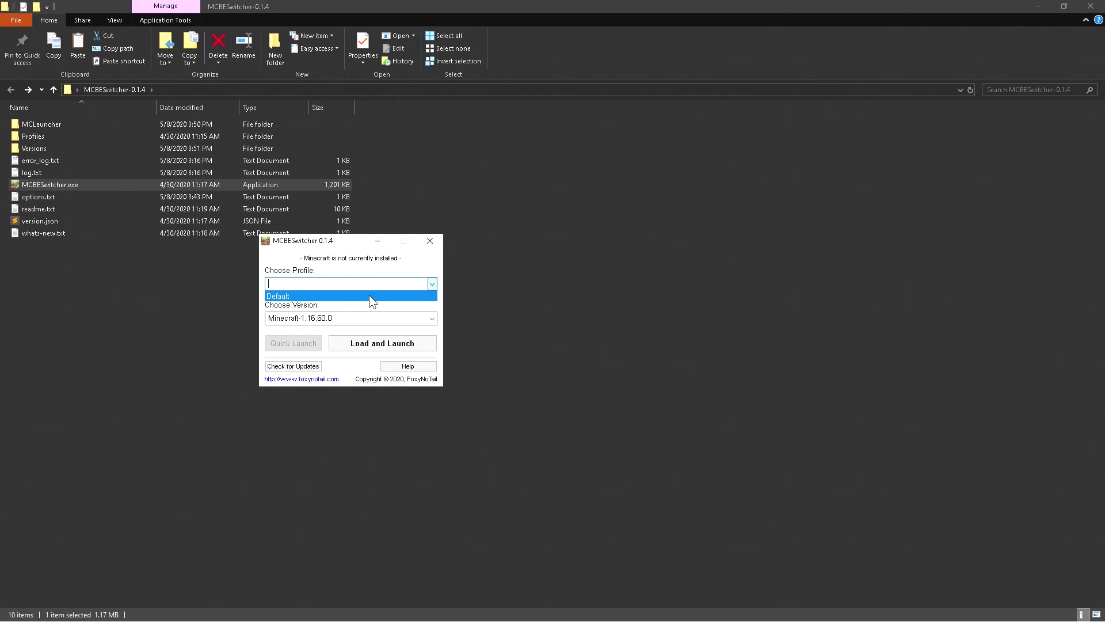
pyautogui.click(368, 295)
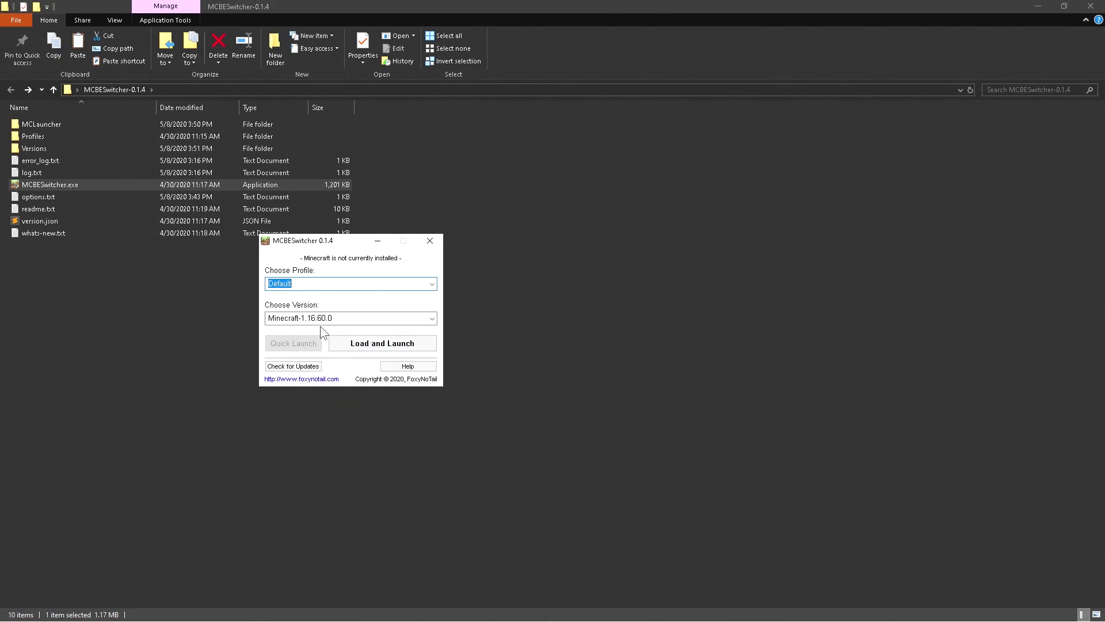
pyautogui.click(397, 347)
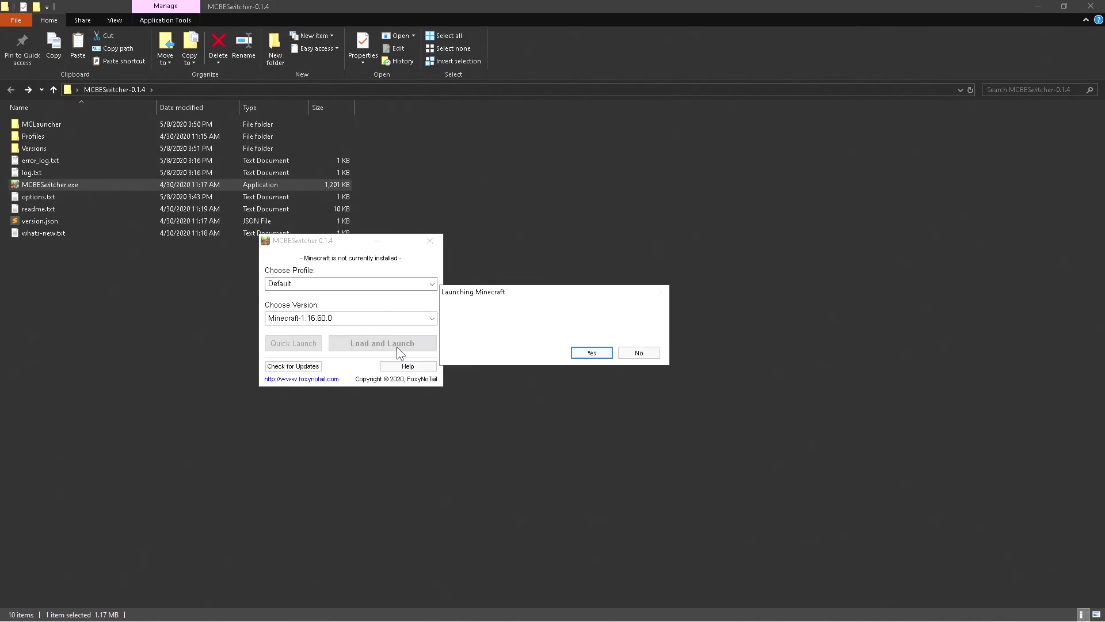
pyautogui.click(606, 349)
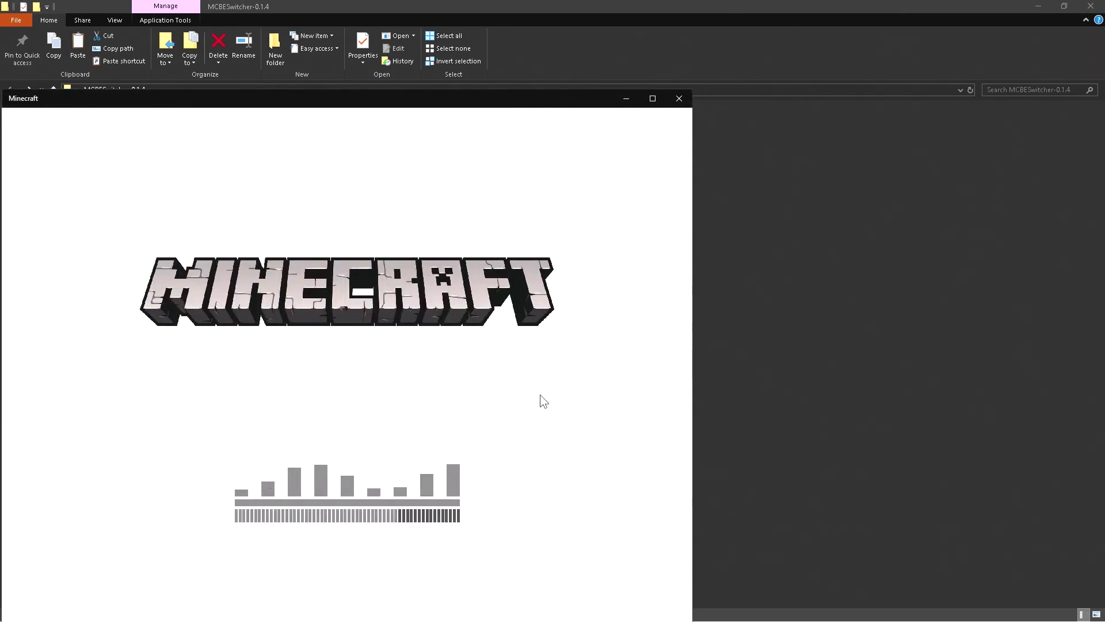
# Sign in to the maximized Minecraft 1.16.60 beta, close it, and relaunch MCBESwitcher.exe
pyautogui.doubleClick(535, 98)
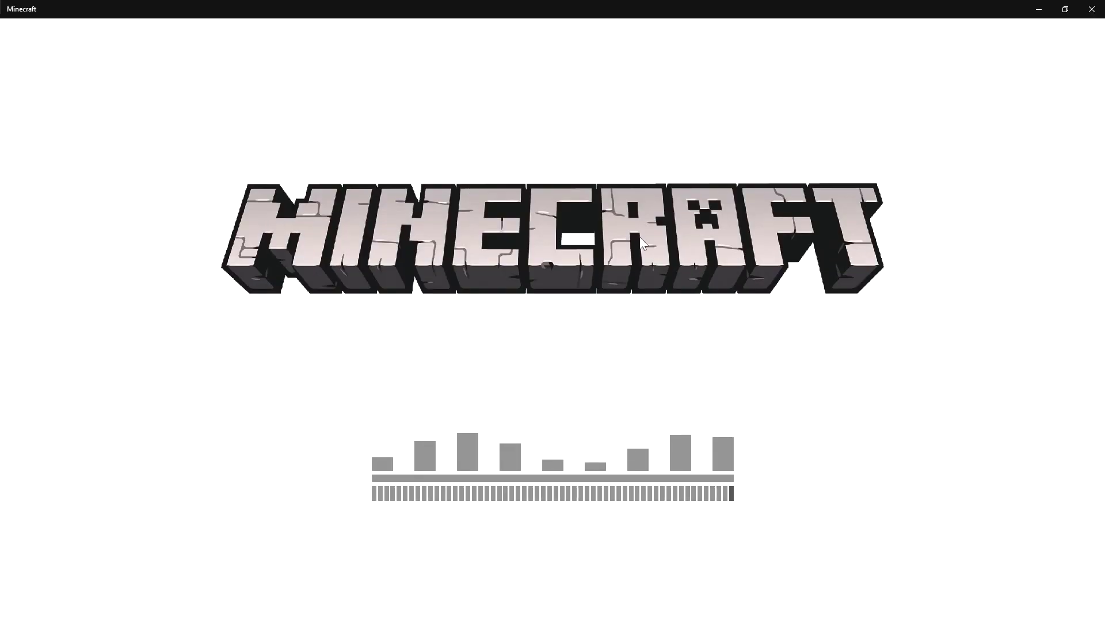
pyautogui.click(790, 513)
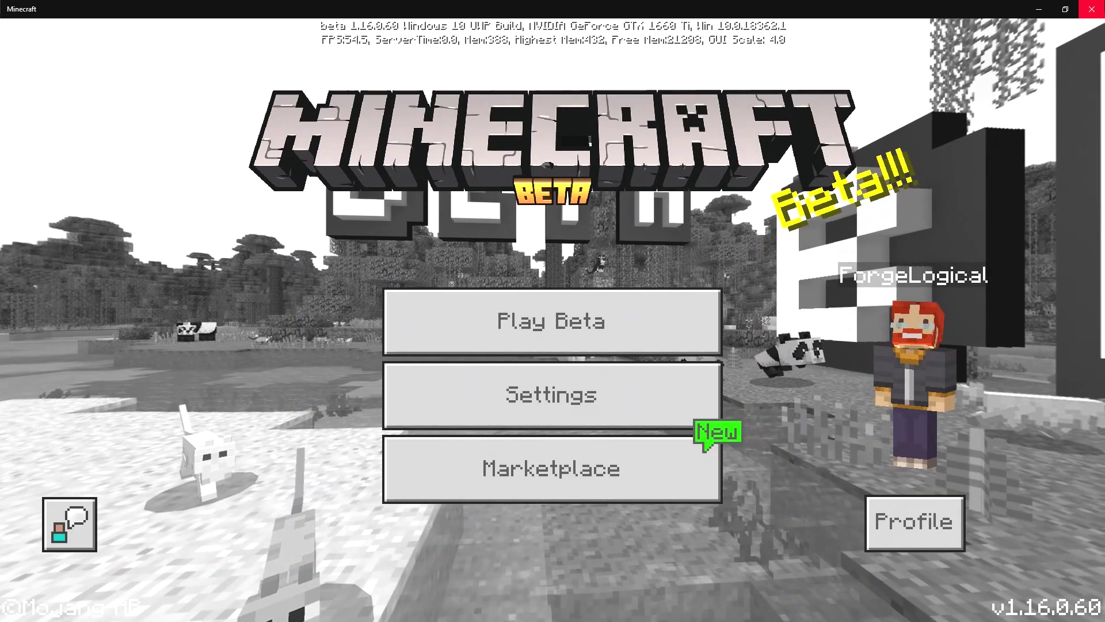
pyautogui.click(1092, 9)
pyautogui.doubleClick(112, 184)
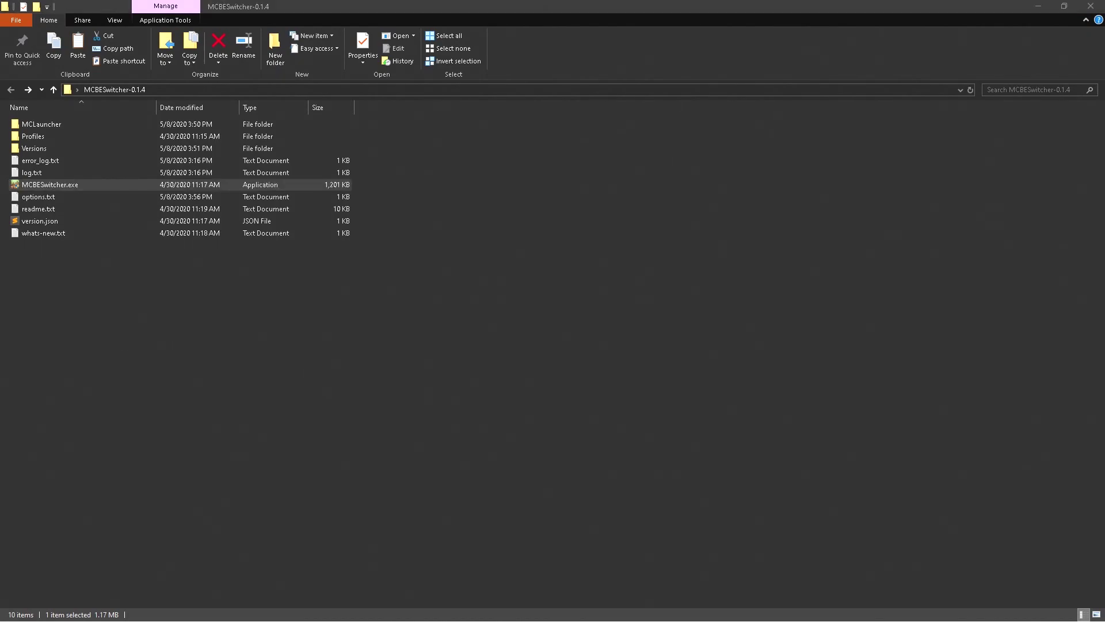
# Load and launch Minecraft-0.14.0.1 with the New profile, confirming with Yes
pyautogui.click(576, 357)
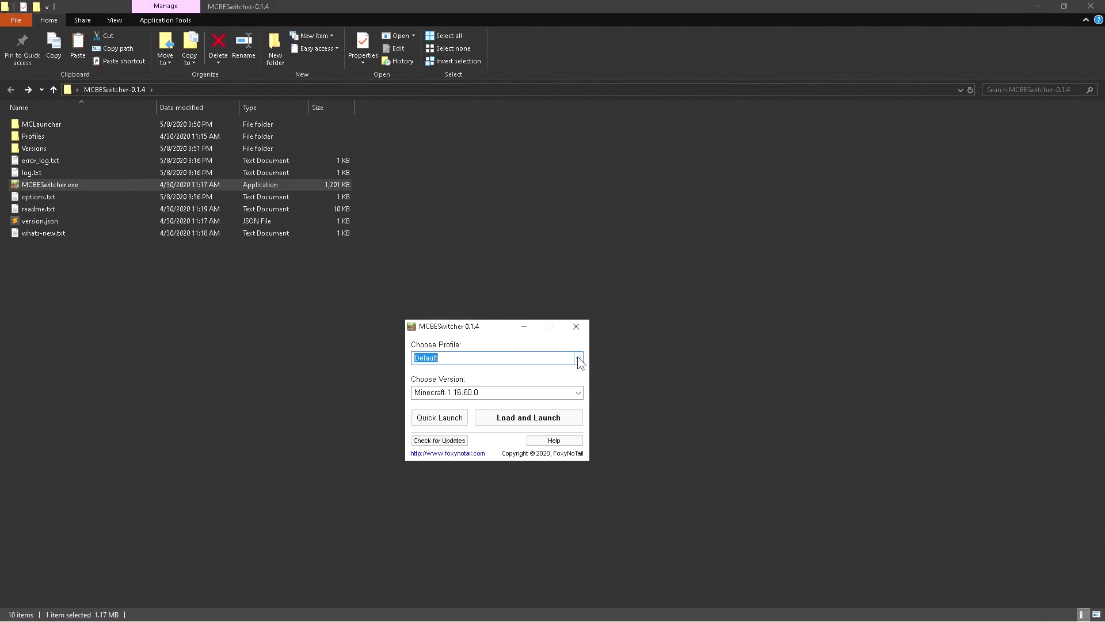
pyautogui.click(454, 380)
pyautogui.click(577, 393)
pyautogui.click(494, 405)
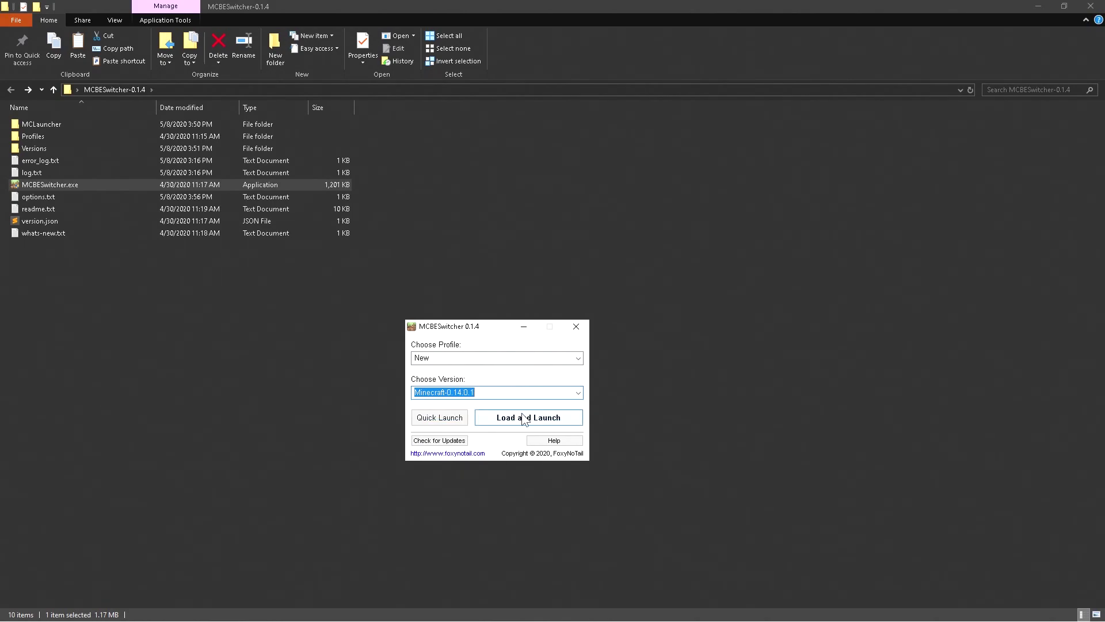
pyautogui.click(541, 420)
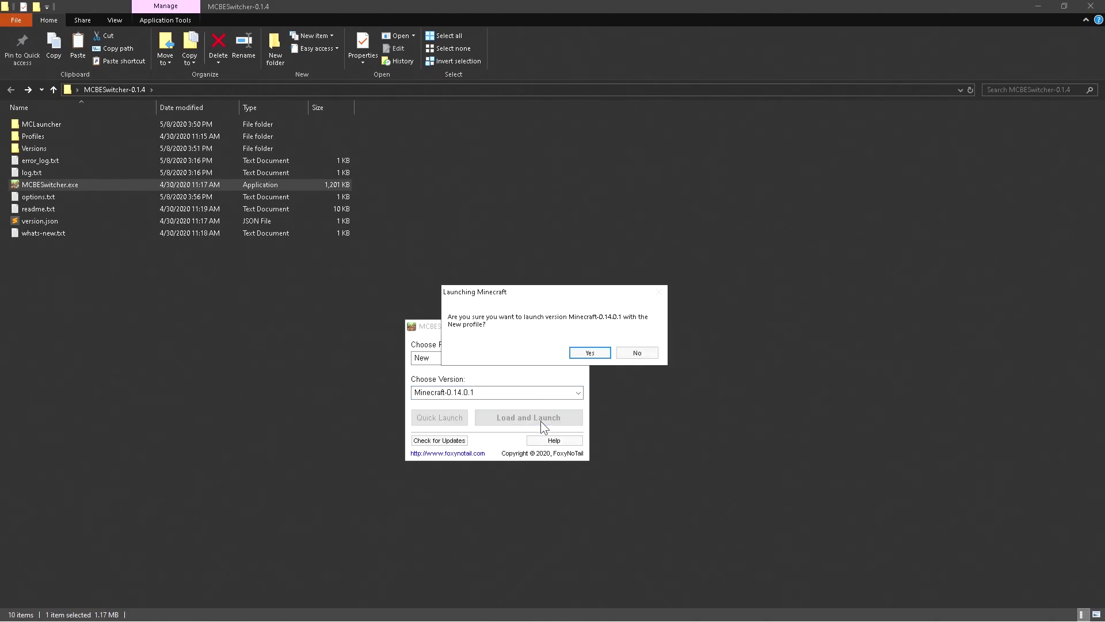
pyautogui.click(580, 351)
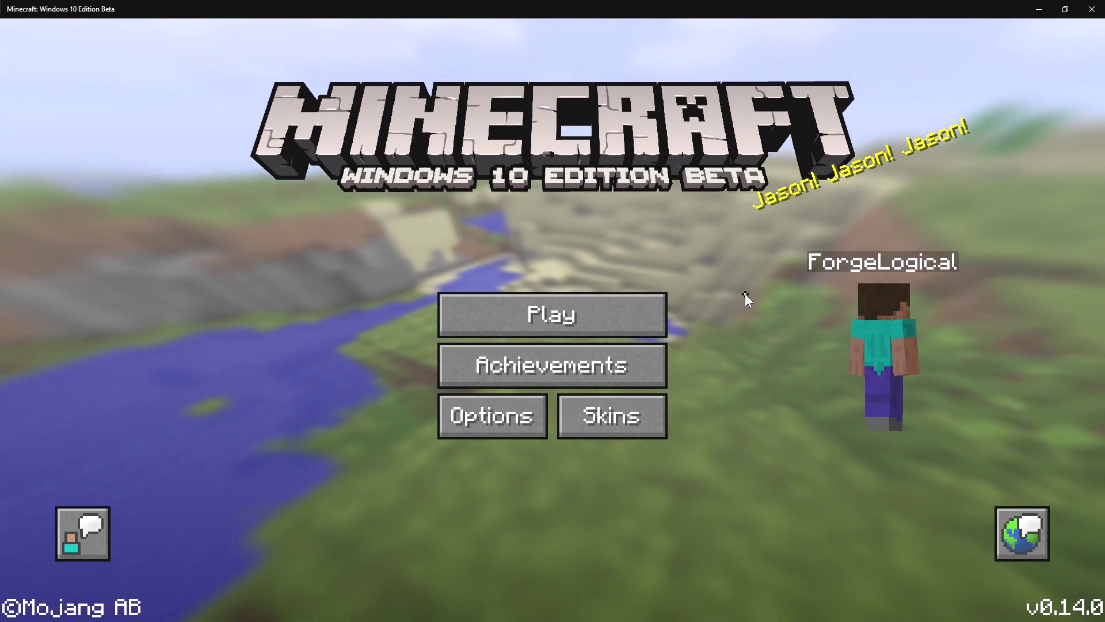
# Close Minecraft v0.14.0 once it reaches its main menu
pyautogui.click(1102, 5)
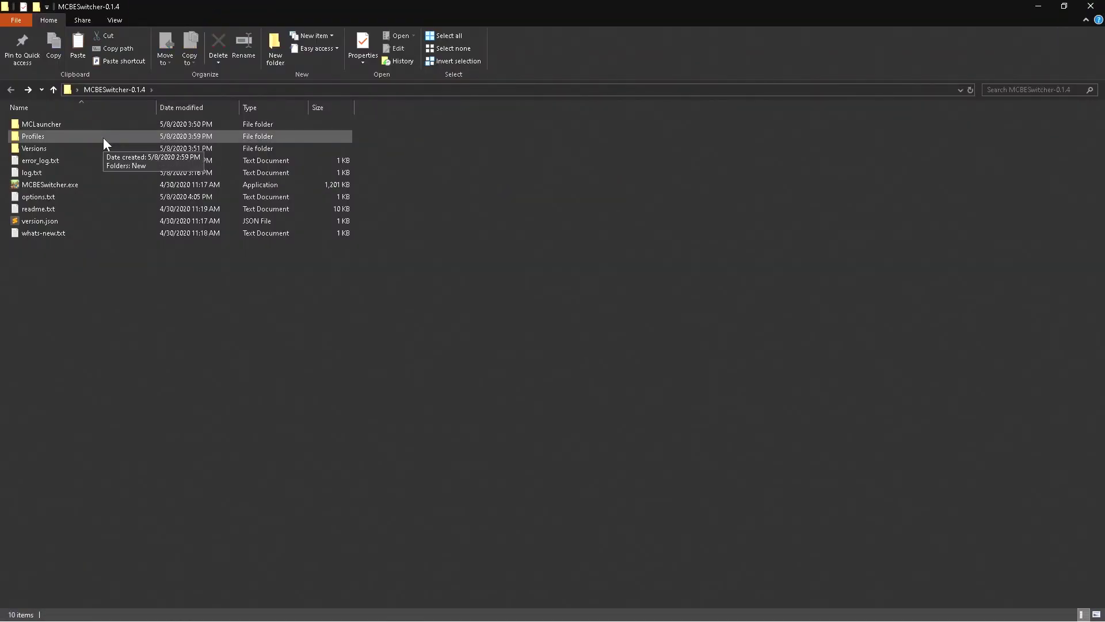
# Confirm the Profiles > New folder is empty, then relaunch MCBESwitcher.exe from MCBESwitcher-0.1.4
pyautogui.doubleClick(103, 137)
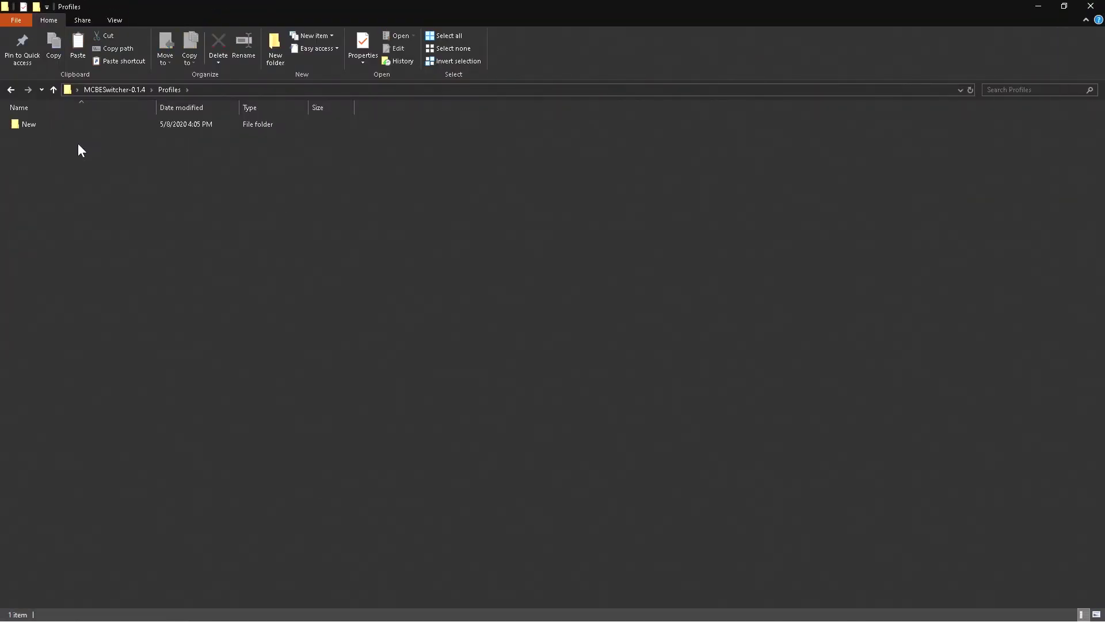
pyautogui.click(121, 122)
pyautogui.doubleClick(123, 125)
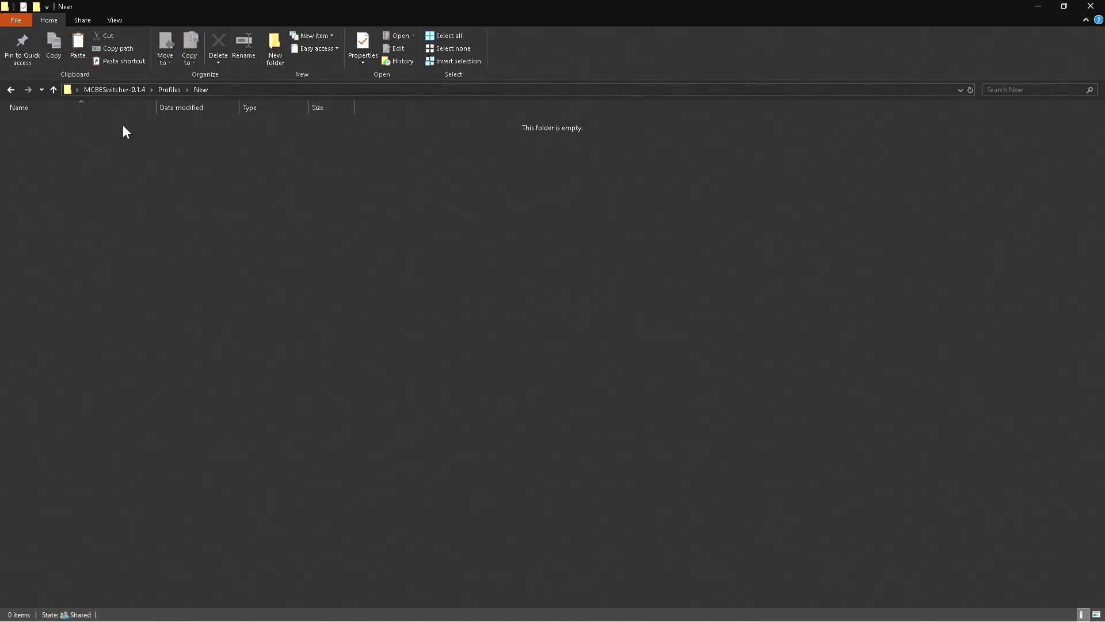
pyautogui.press('BackSpace')
pyautogui.press('BackSpace')
pyautogui.doubleClick(64, 183)
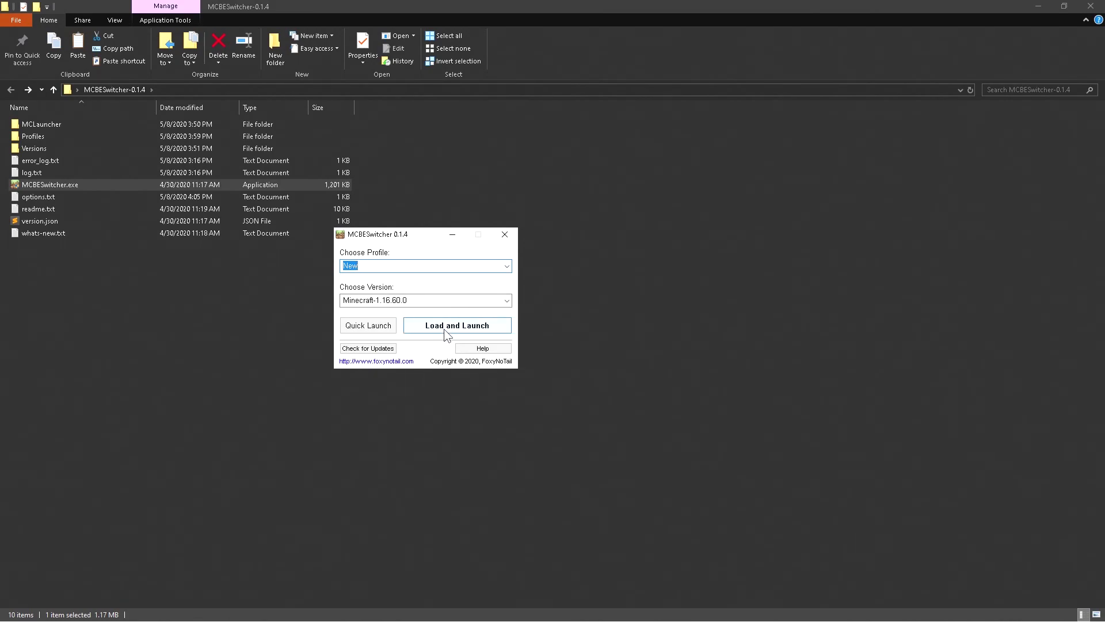
# Launch Minecraft-1.16.60.0 with the New profile, then open the Profiles folder
pyautogui.click(474, 330)
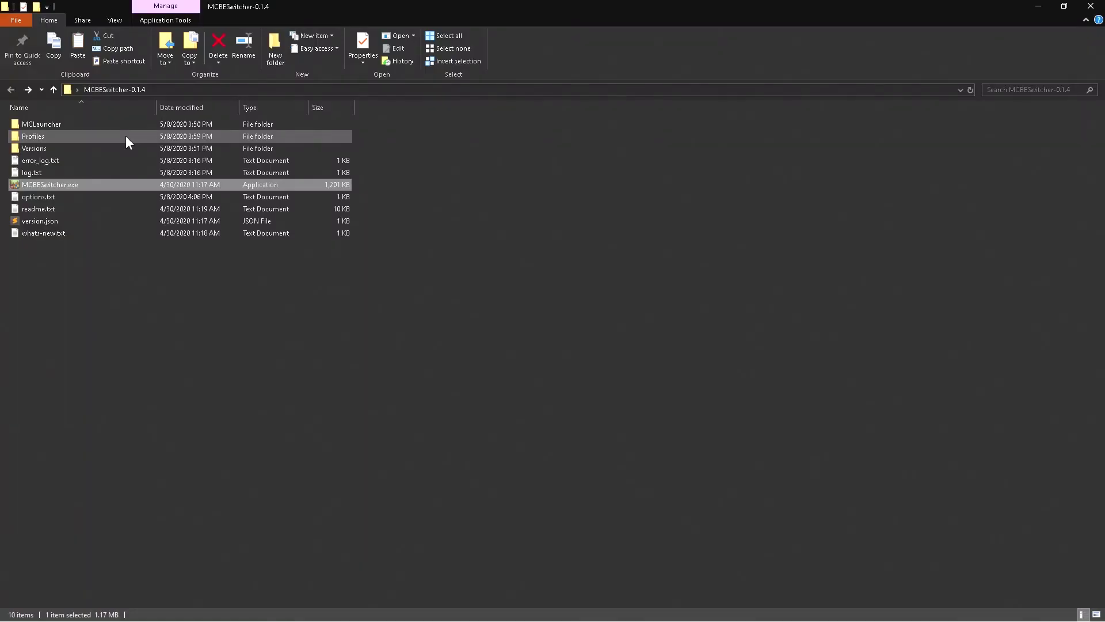
pyautogui.doubleClick(125, 136)
# Inspect the game data folders and files now inside the New profile
pyautogui.doubleClick(130, 126)
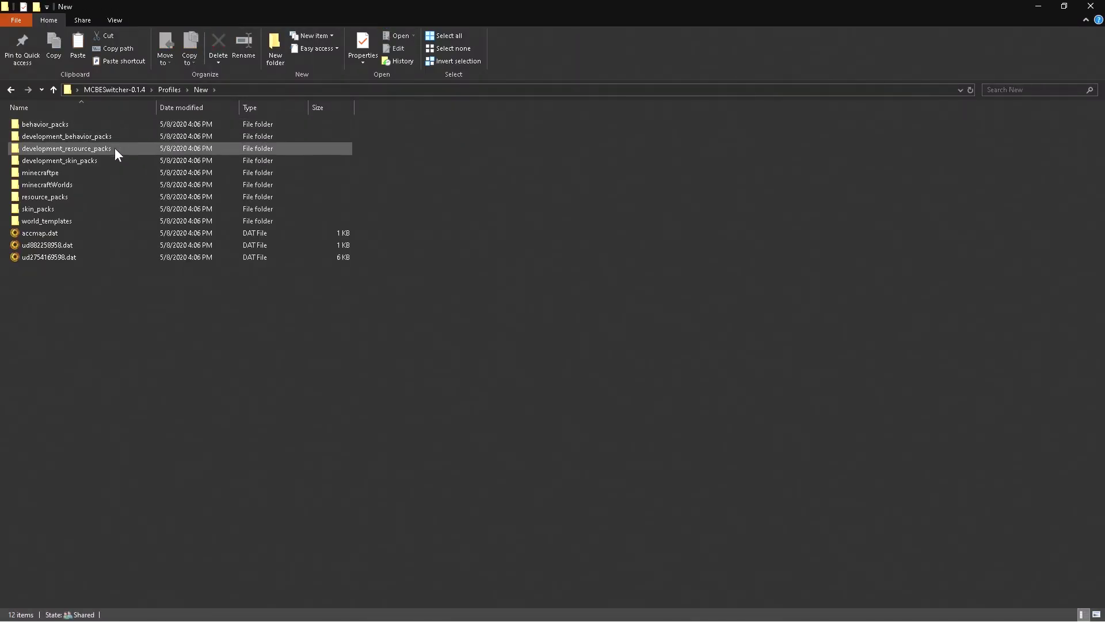
pyautogui.moveTo(60, 292); pyautogui.dragTo(168, 126)
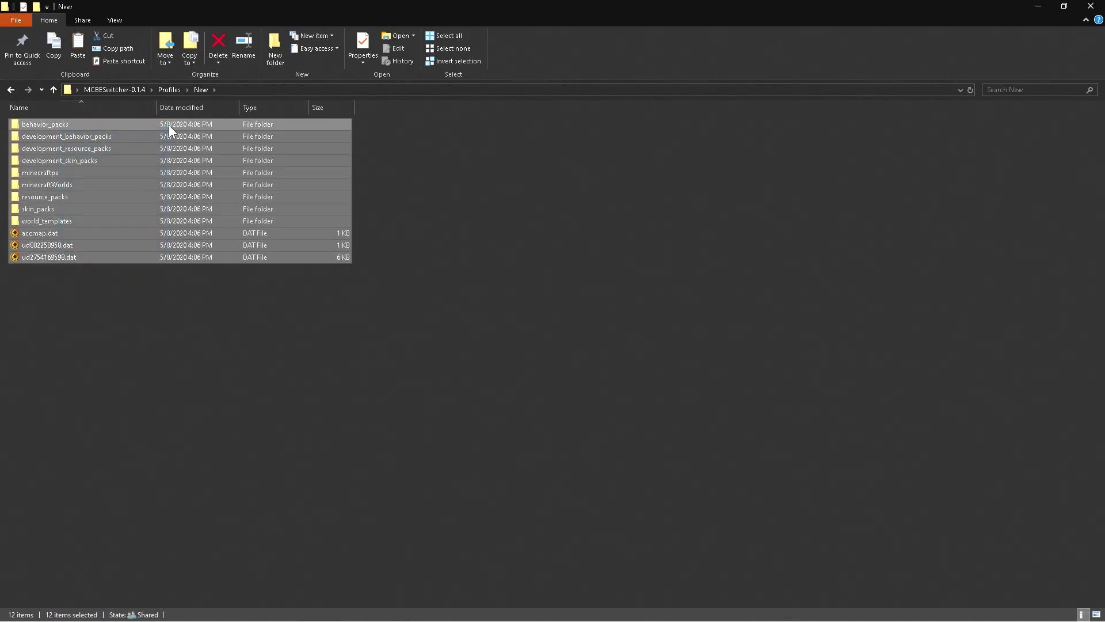
pyautogui.click(122, 344)
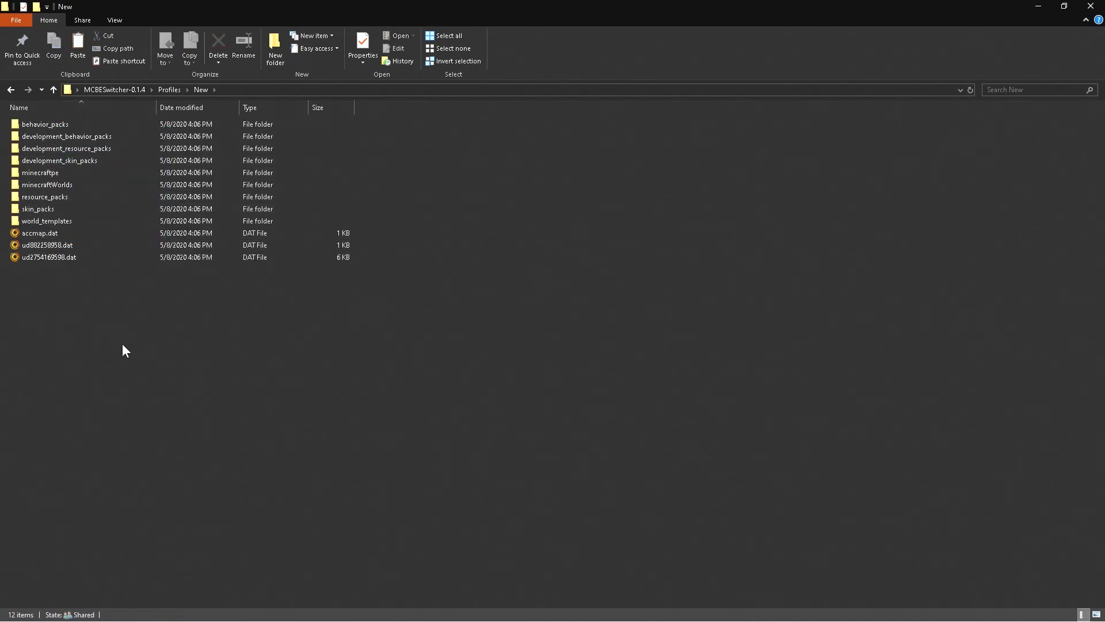
# Duplicate the New folder in Profiles as 'New - Copy', then return to MCBESwitcher-0.1.4
pyautogui.hotkey('alt', 'Up')
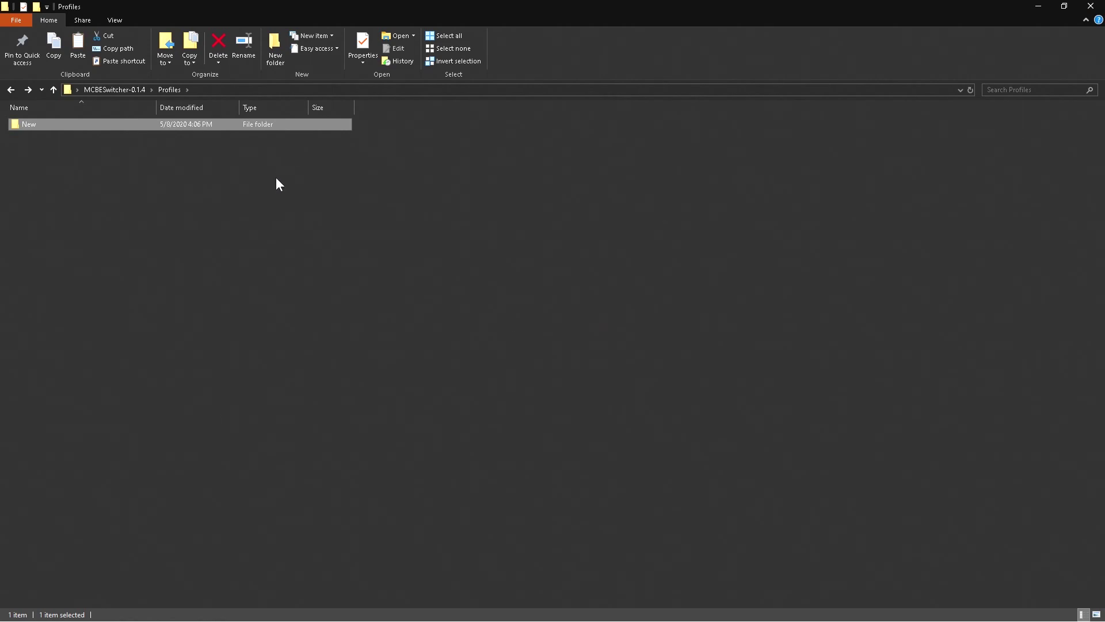
pyautogui.hotkey('ctrl', 'c')
pyautogui.hotkey('ctrl', 'v')
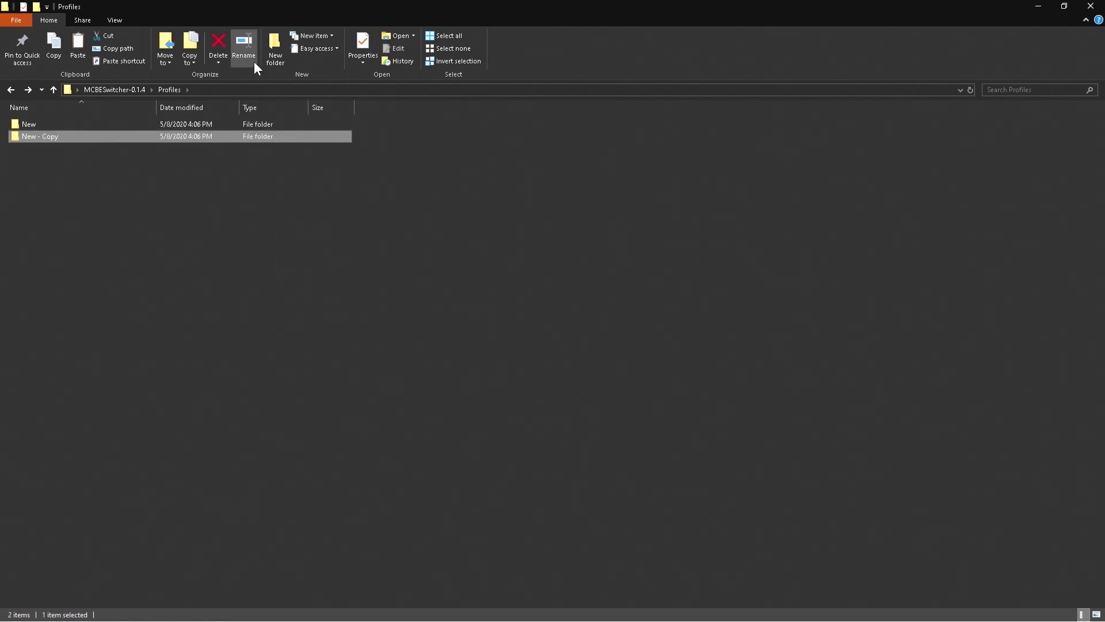
pyautogui.hotkey('alt', 'Up')
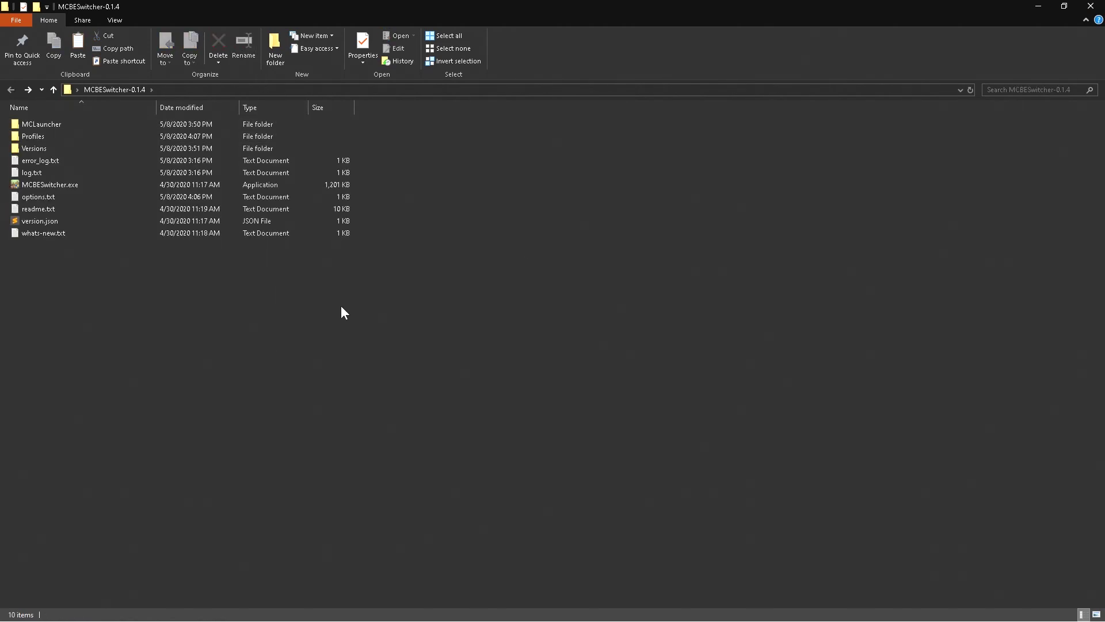